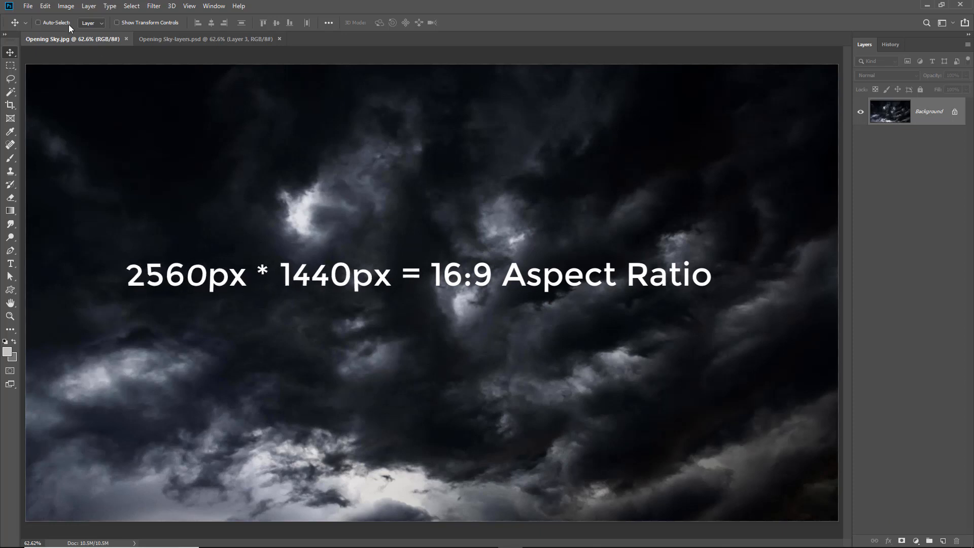
Step: Check the pixel dimensions and resolution of Opening Sky.jpg in the Image Size settings
click(66, 6)
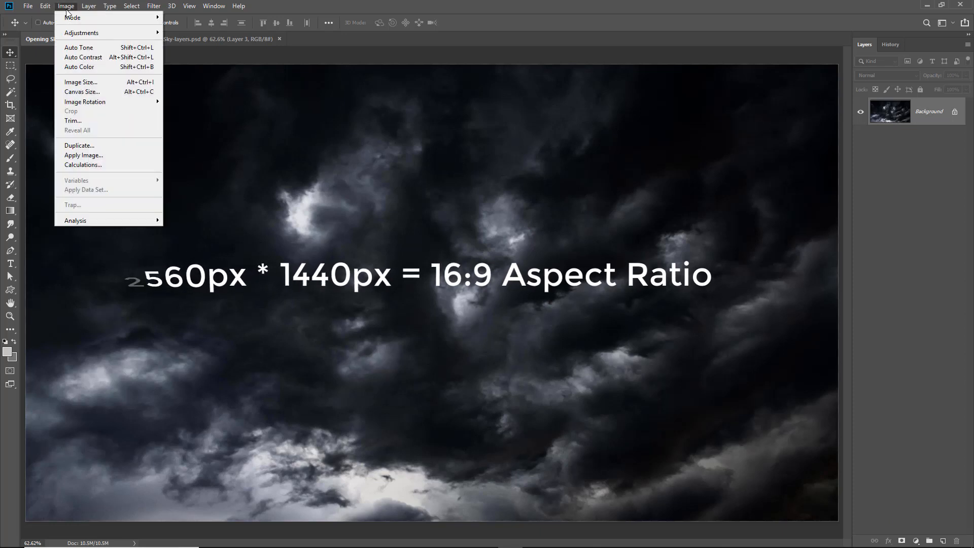
click(81, 82)
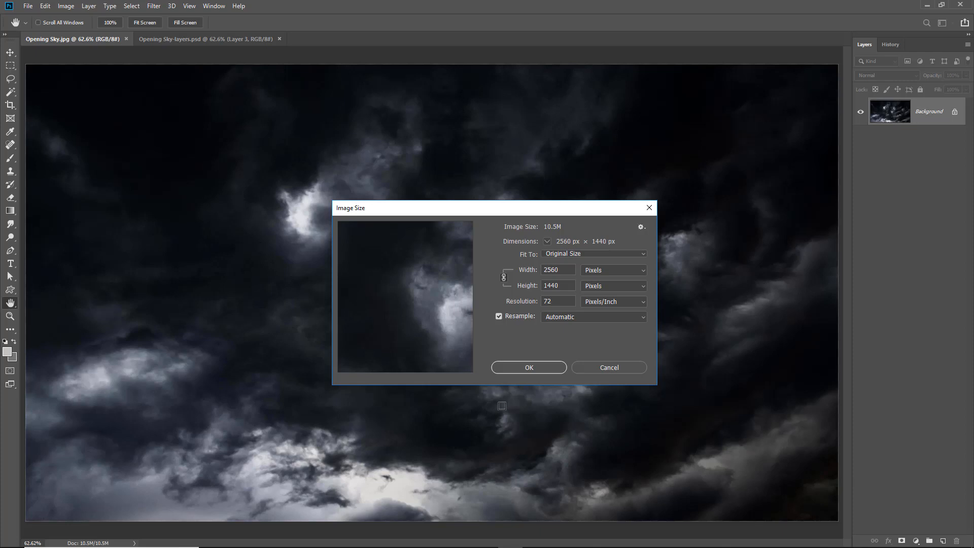
click(525, 368)
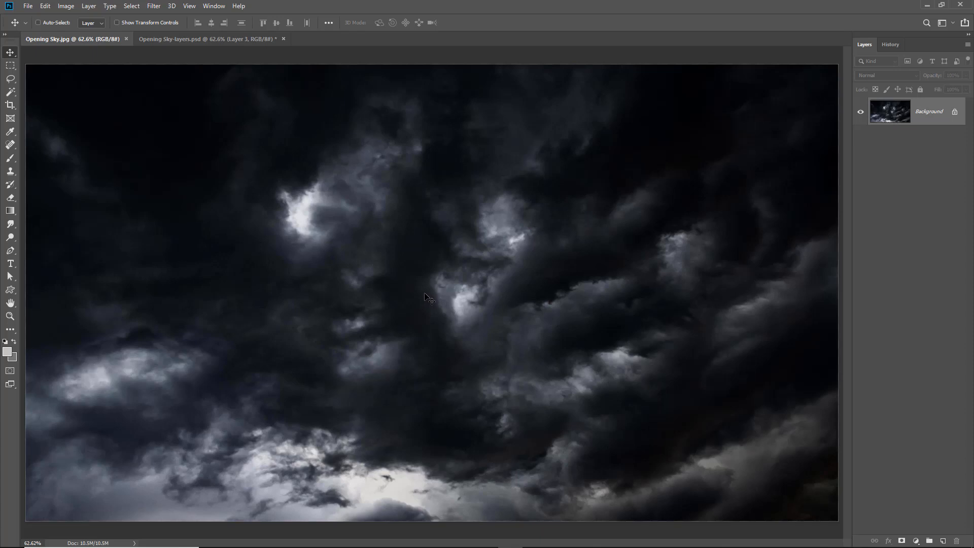
Step: Switch to Opening Sky-layers.psd and hide Layer 1, Layer 2, Layer 3 and the Background
click(182, 40)
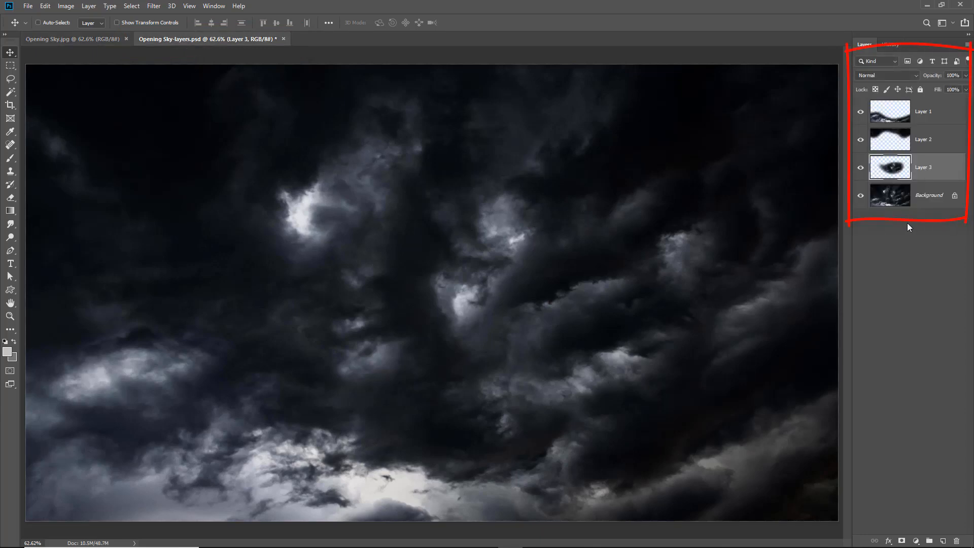
click(861, 112)
click(860, 140)
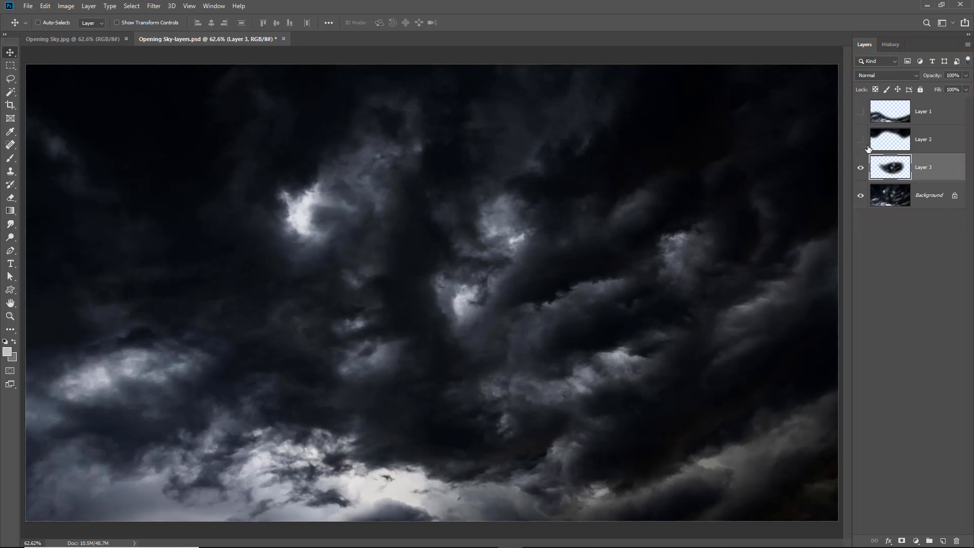
click(860, 168)
click(900, 204)
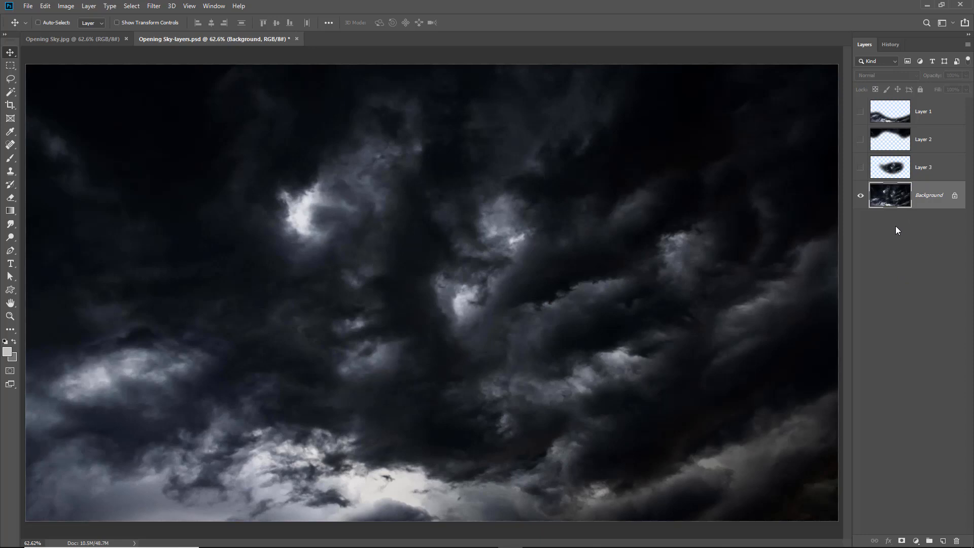
click(861, 197)
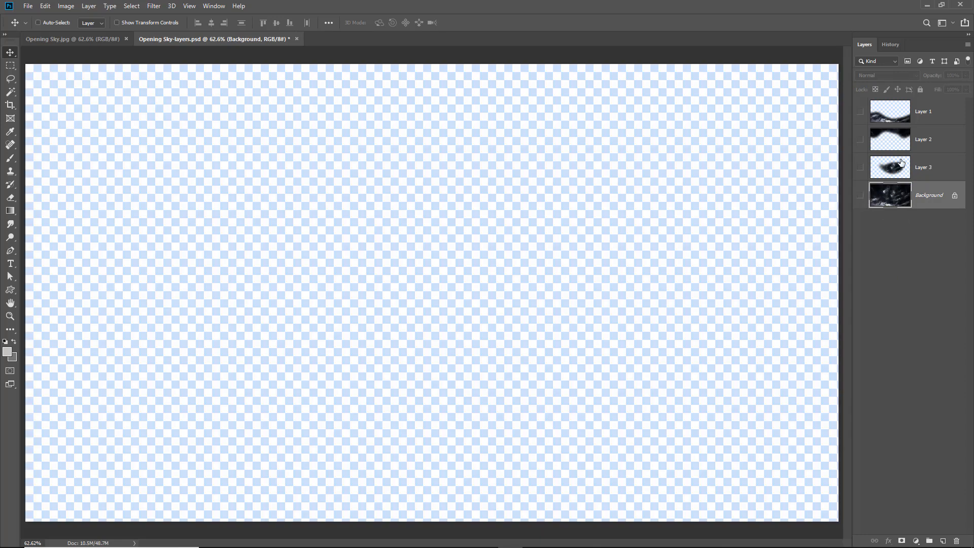
Step: View Layer 1, Layer 2 and Layer 3 one at a time, and close Opening Sky-layers.psd without saving
click(860, 112)
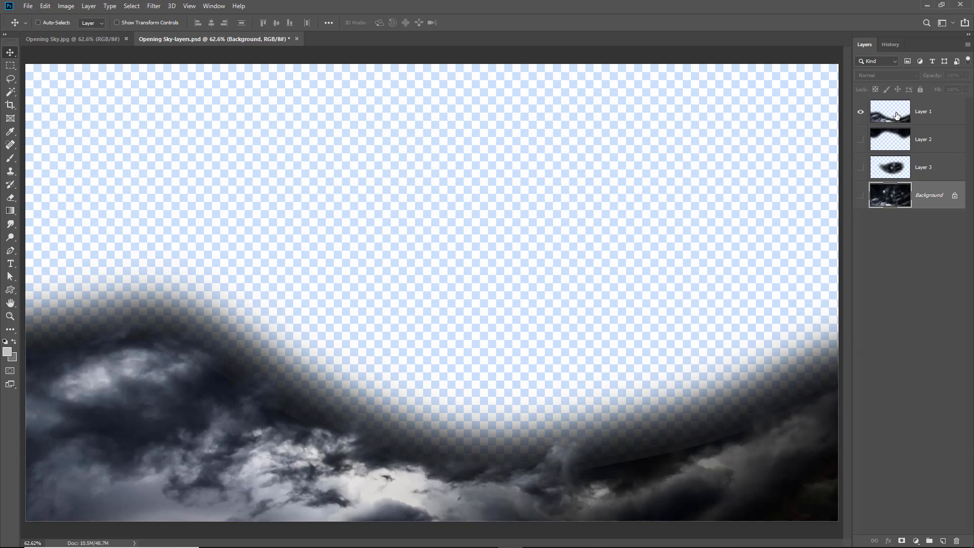
click(860, 112)
click(860, 140)
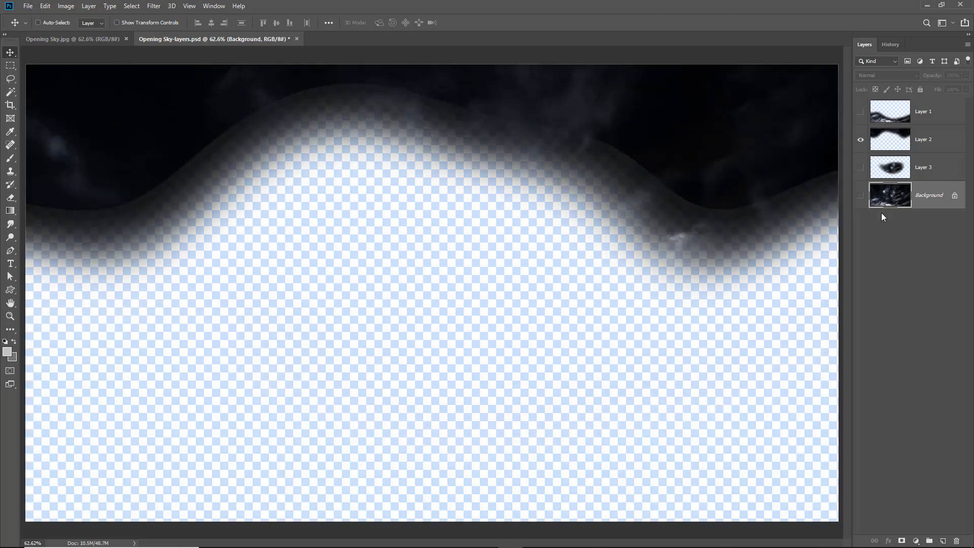
click(860, 140)
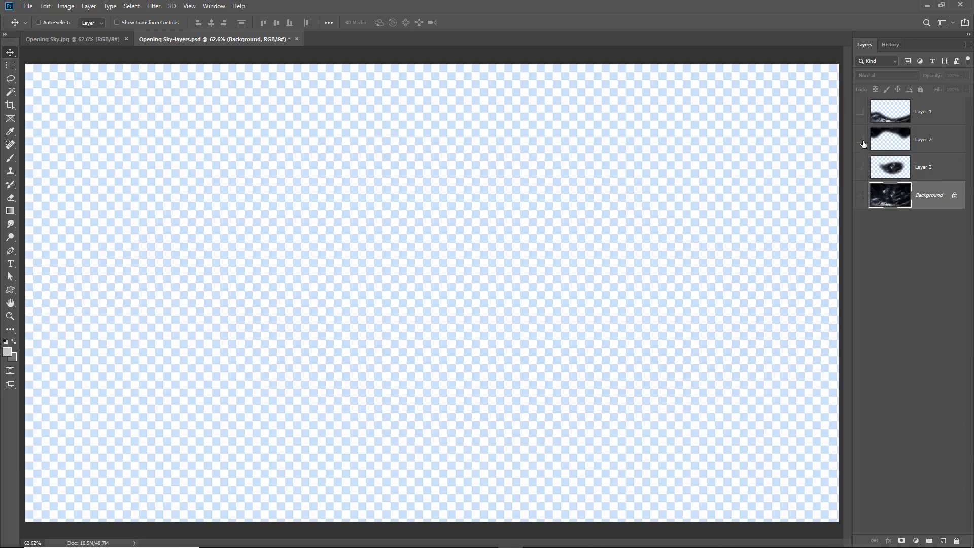
click(861, 168)
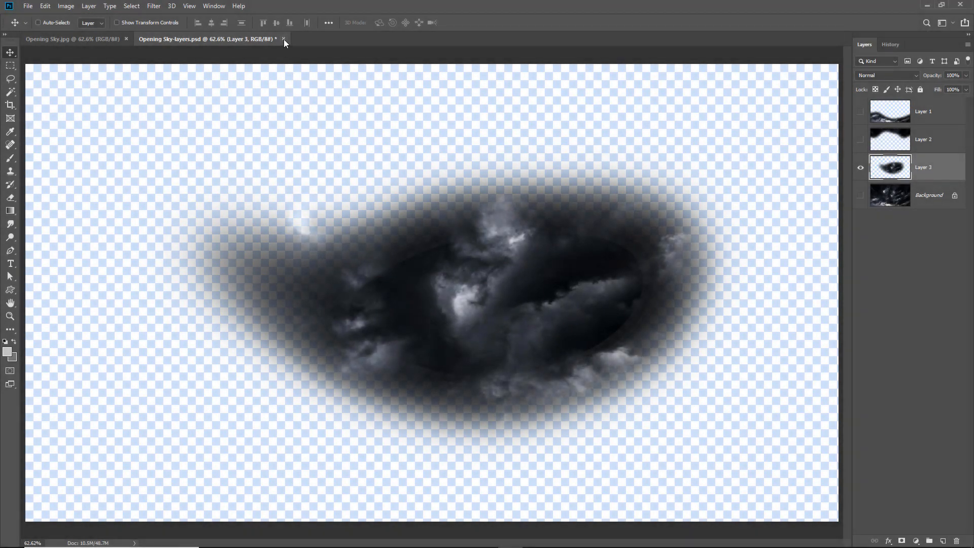
click(284, 39)
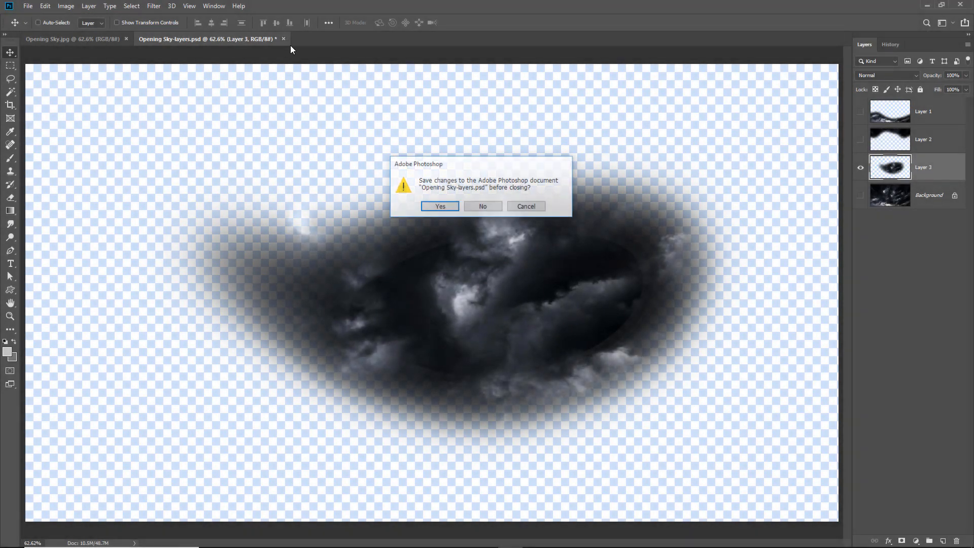
click(479, 209)
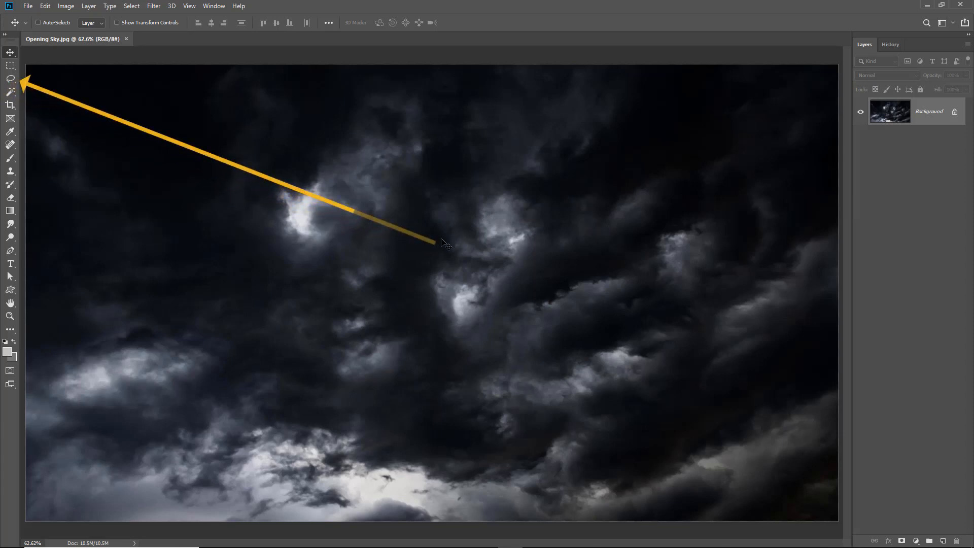
Step: Try a freehand Lasso selection with a wavy outline across the middle of the sky and deselect it
click(14, 83)
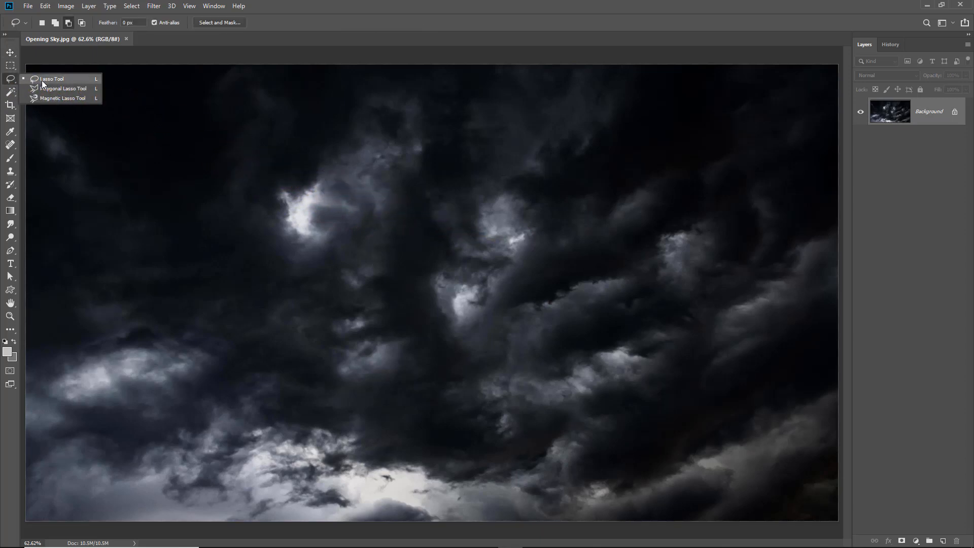
click(41, 80)
mouse_move(171, 247)
mouse_down()
mouse_move(440, 208)
mouse_move(557, 212)
mouse_move(625, 232)
mouse_move(547, 278)
mouse_move(434, 287)
mouse_move(391, 338)
mouse_move(296, 286)
mouse_move(219, 293)
mouse_move(171, 326)
mouse_move(127, 264)
mouse_move(170, 248)
mouse_up()
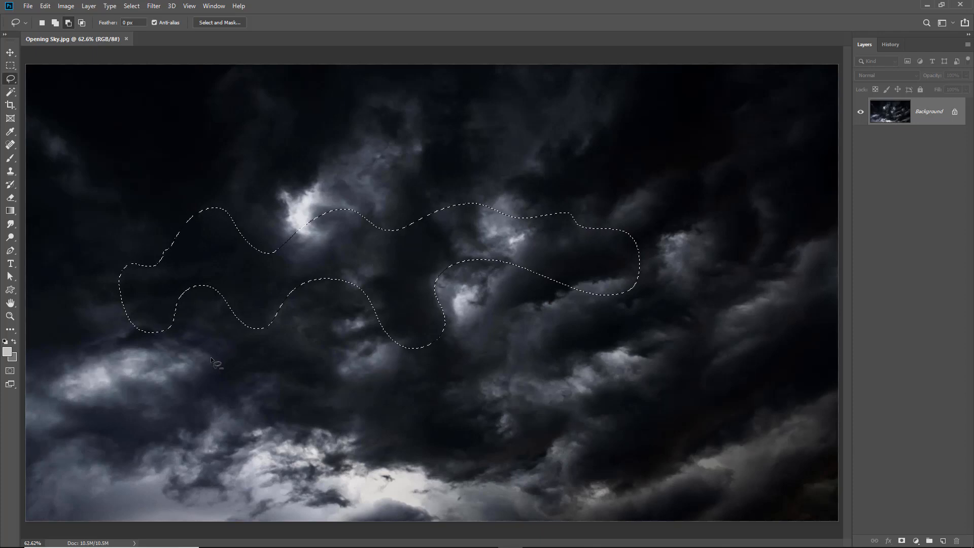
key(ctrl+d)
Step: Lasso the upper sky with a wavy lower edge and add the missed strip along the image's right edge to the selection
mouse_move(25, 134)
mouse_down()
mouse_move(131, 151)
mouse_move(208, 151)
mouse_move(286, 189)
mouse_move(548, 206)
mouse_move(652, 171)
mouse_move(783, 200)
mouse_move(839, 174)
mouse_move(841, 57)
mouse_move(553, 19)
mouse_move(301, 17)
mouse_move(15, 53)
mouse_up()
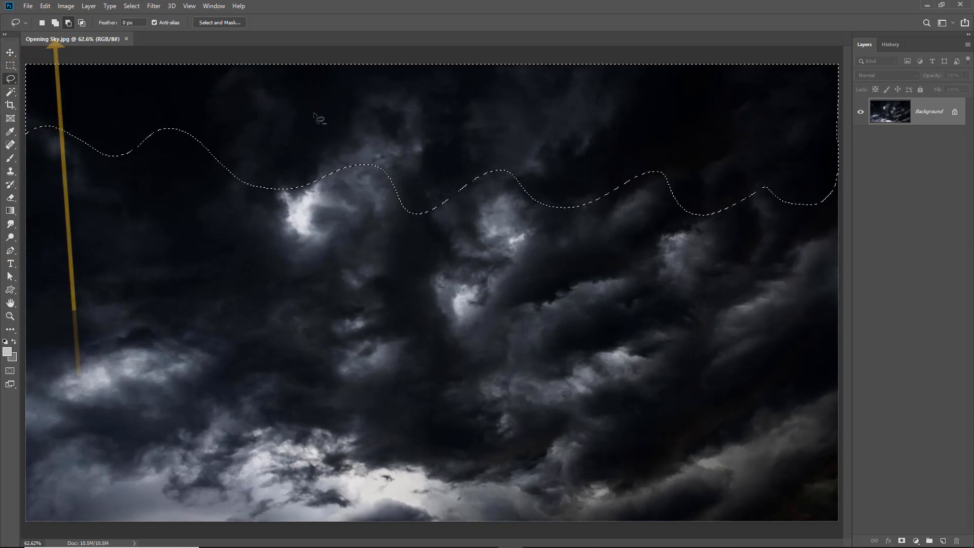
click(56, 23)
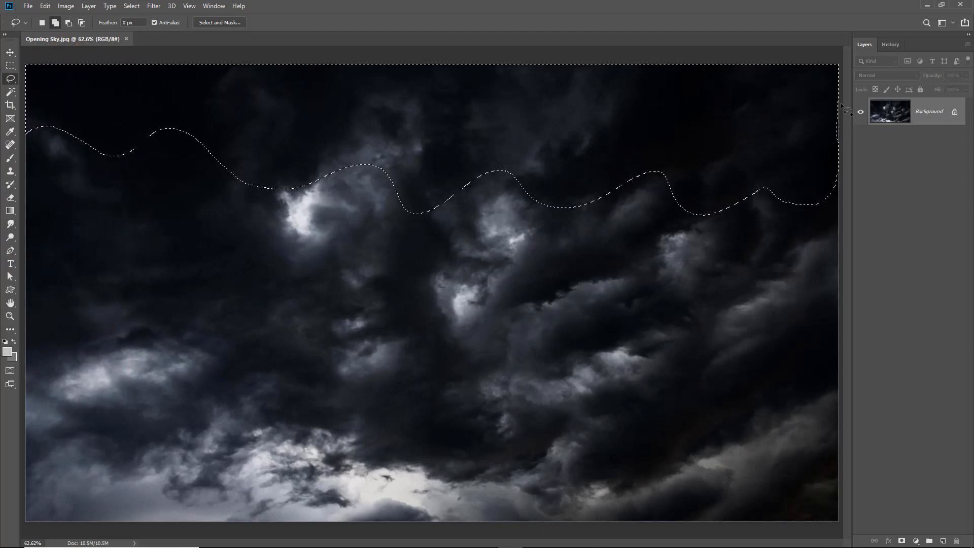
mouse_move(844, 104)
mouse_down()
mouse_move(818, 121)
mouse_move(842, 167)
mouse_move(864, 166)
mouse_up()
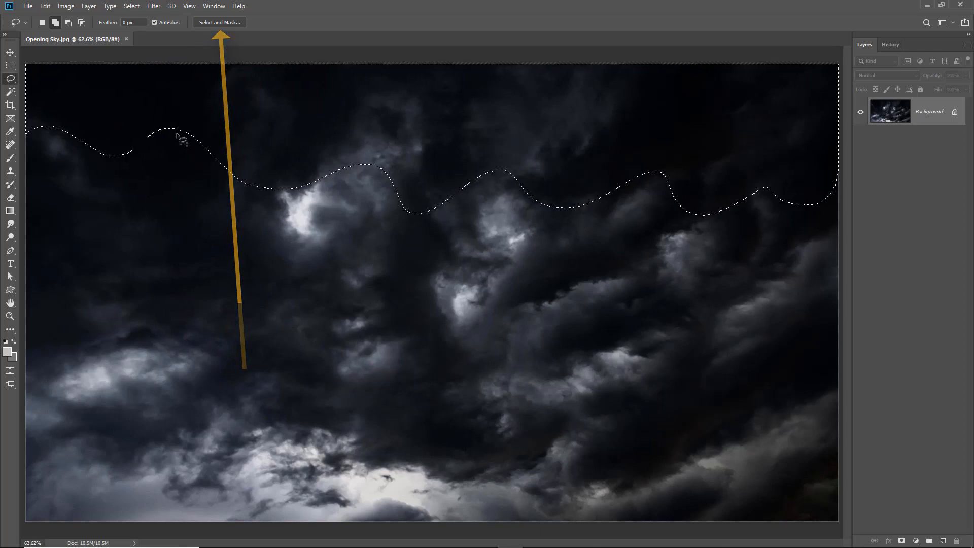
Step: Feather the upper sky selection by 49.8 px in Select and Mask, using the Black & White view and output to Selection
click(218, 23)
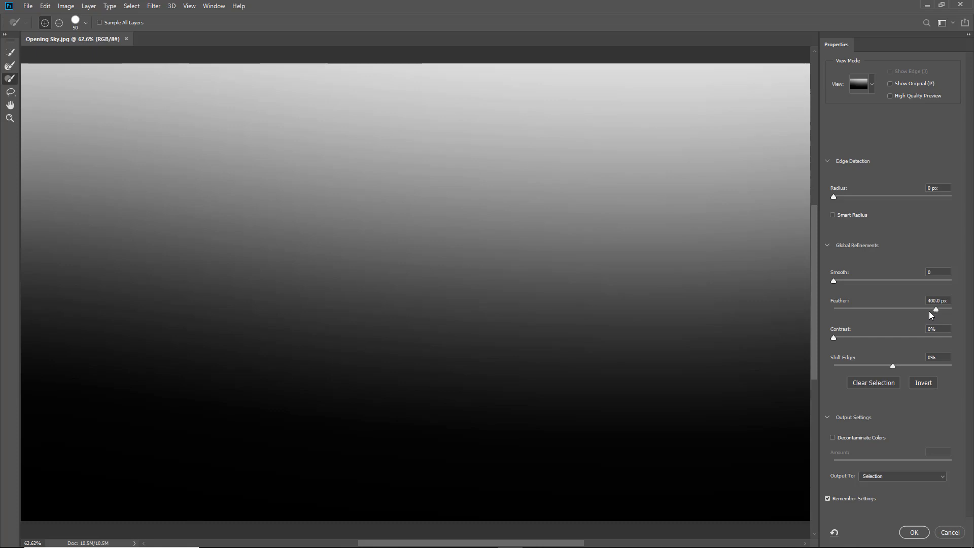
mouse_move(935, 309)
mouse_down()
mouse_move(826, 311)
mouse_move(899, 317)
mouse_up()
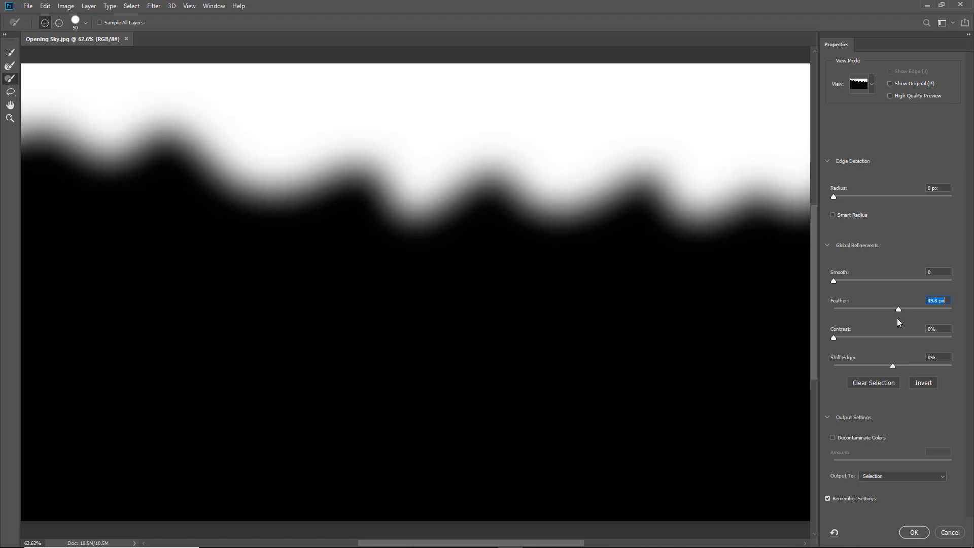
click(871, 84)
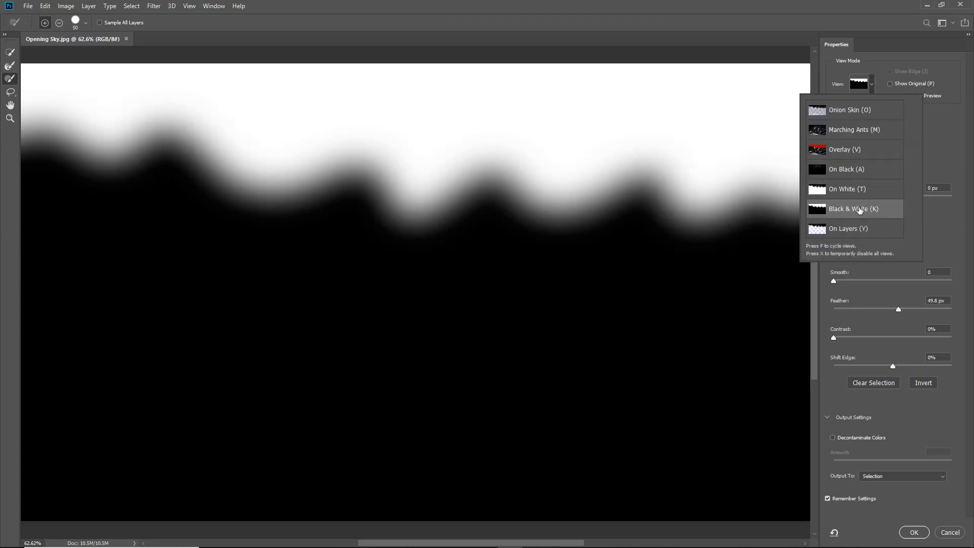
click(938, 219)
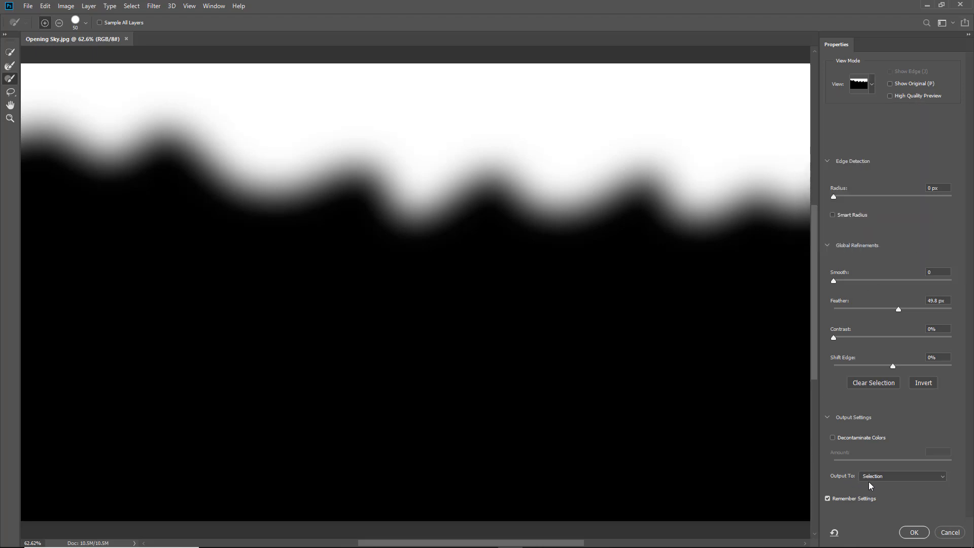
click(914, 533)
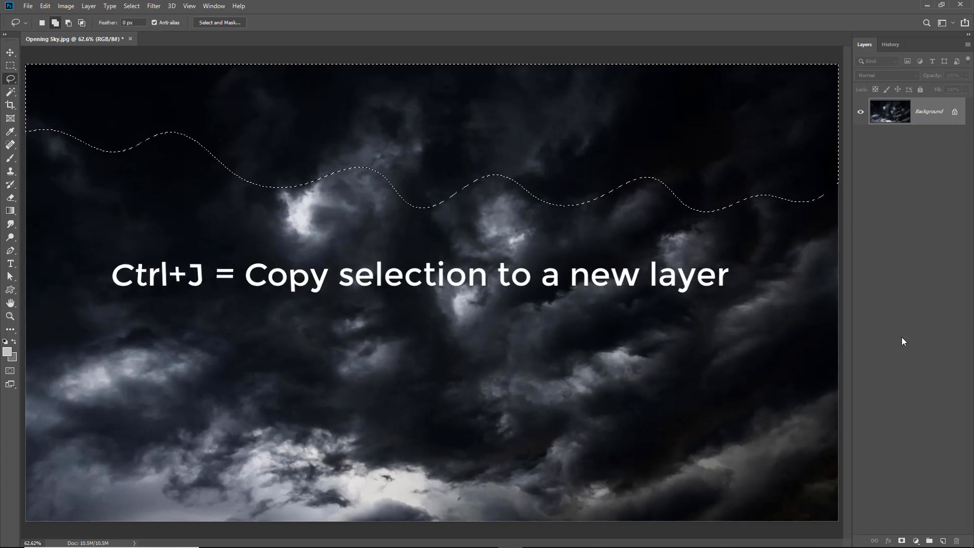
Step: Copy the feathered selection to a new layer, and delete that layer after viewing it with the Background hidden
key(ctrl+j)
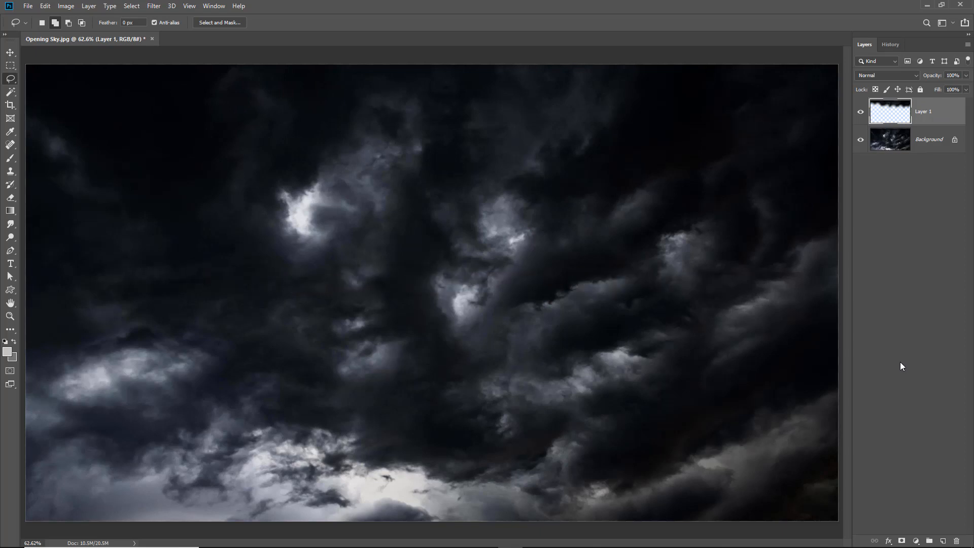
click(861, 141)
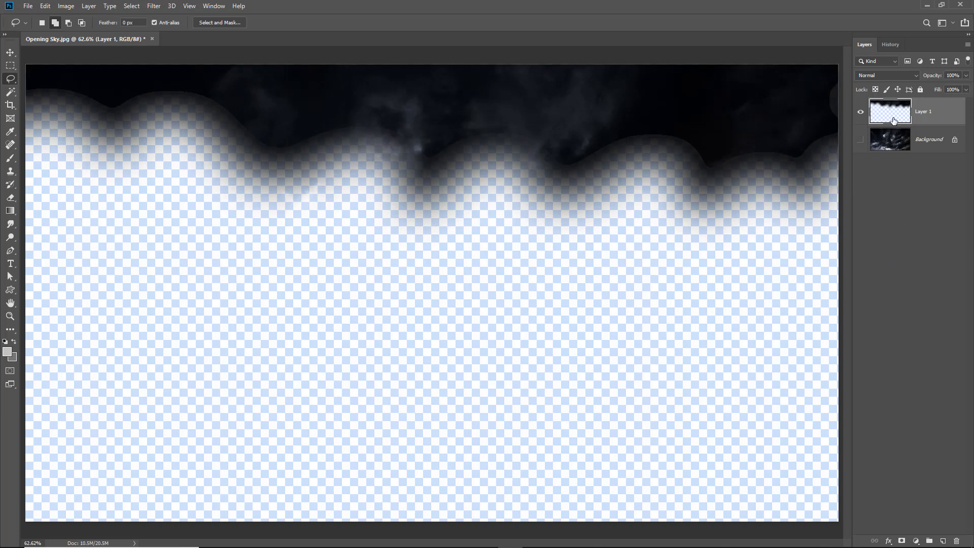
drag(891, 111, 956, 541)
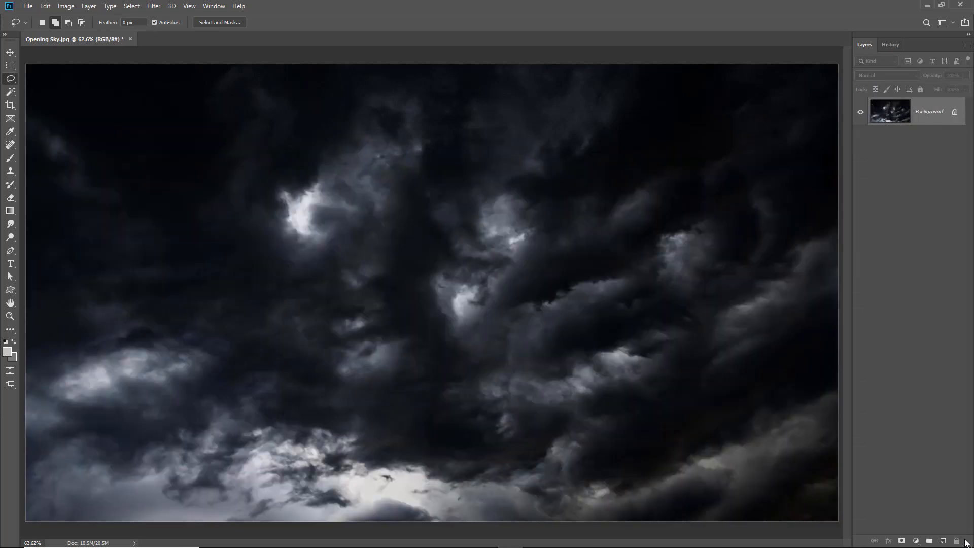
Step: Lasso the upper part of the sky with a wavy lower edge and feather the selection by 49.8 px in Select and Mask
right_click(13, 84)
click(34, 79)
mouse_move(47, 181)
mouse_down()
mouse_move(225, 159)
mouse_move(346, 222)
mouse_move(403, 235)
mouse_move(501, 238)
mouse_move(708, 211)
mouse_move(815, 224)
mouse_move(853, 196)
mouse_move(870, 50)
mouse_move(663, 31)
mouse_move(19, 39)
mouse_up()
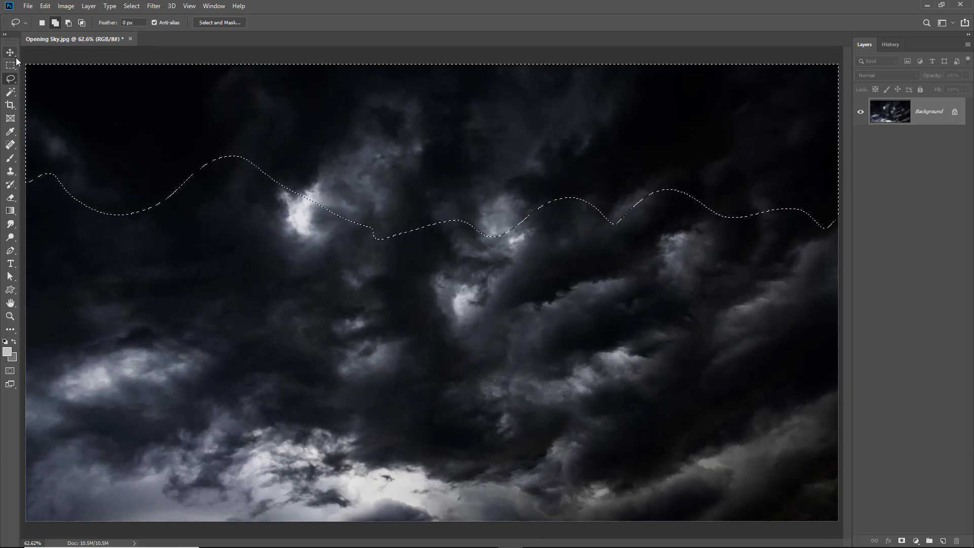
click(226, 23)
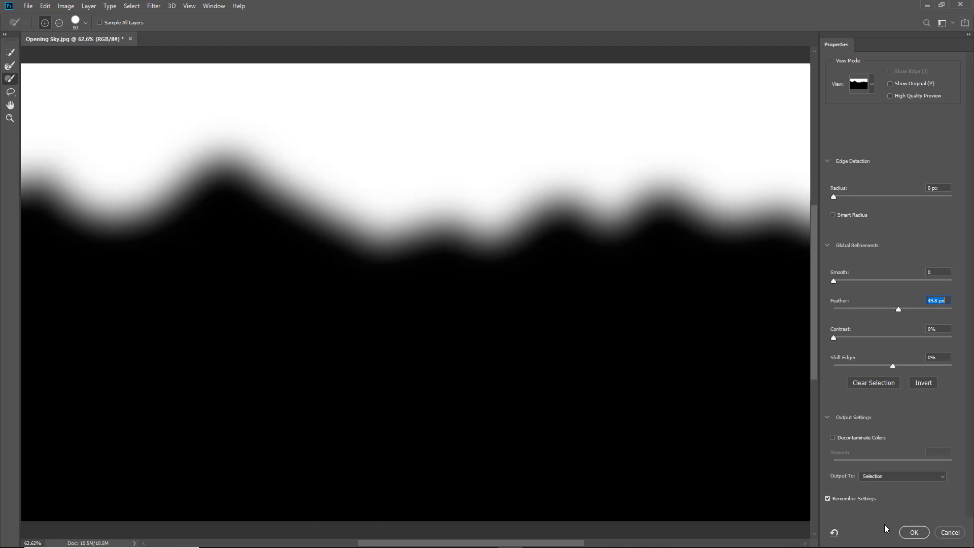
click(915, 533)
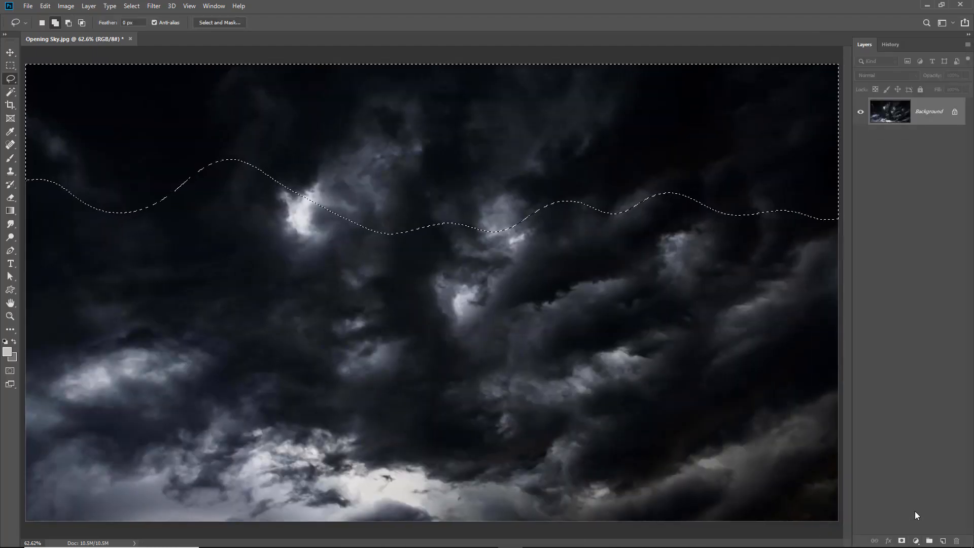
Step: Copy the feathered upper sky to a new layer, inspect it alone, and leave only the Background shown
key(ctrl+j)
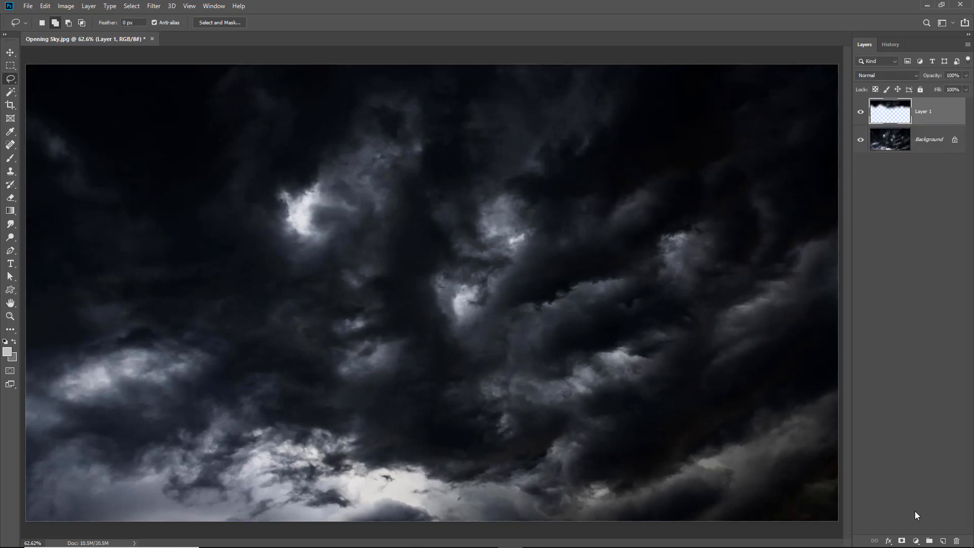
click(861, 141)
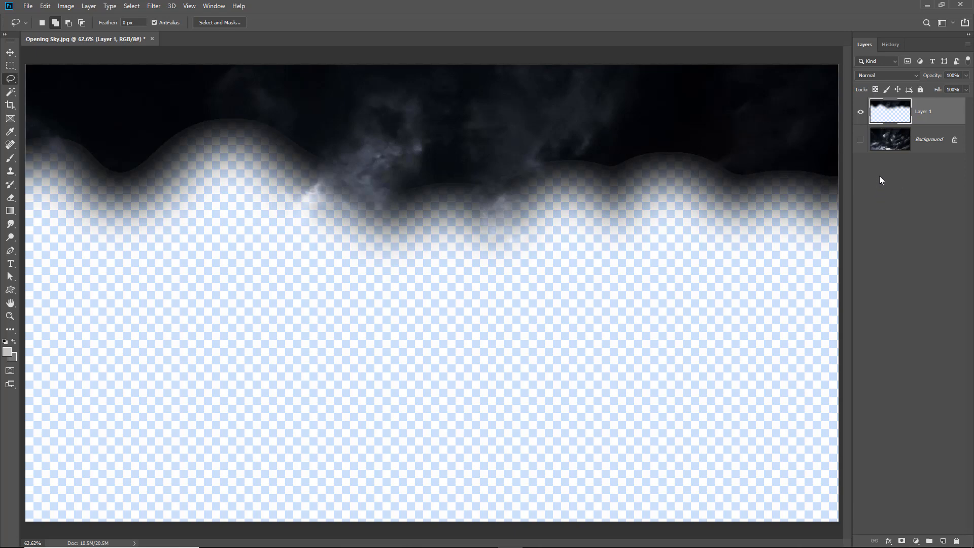
click(861, 113)
click(861, 140)
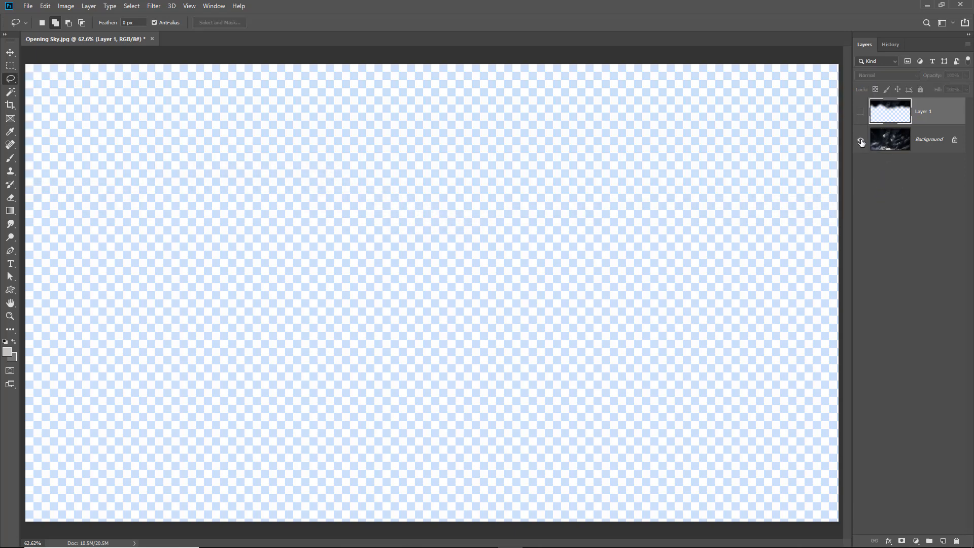
Step: Lasso the lower sky on the Background with a wavy upper edge and feather the selection by 49.8 px in Select and Mask
click(923, 142)
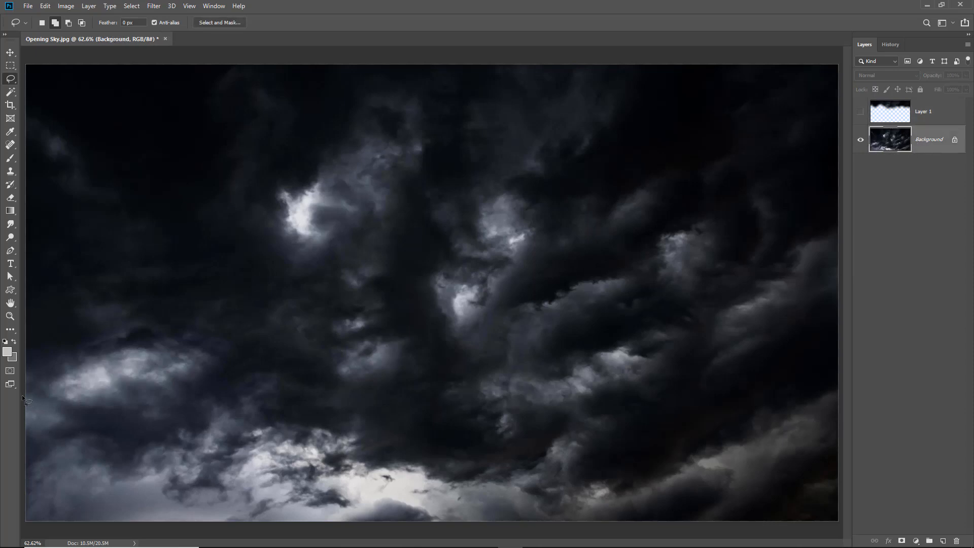
mouse_move(24, 386)
mouse_down()
mouse_move(174, 389)
mouse_move(358, 361)
mouse_move(523, 389)
mouse_move(820, 354)
mouse_move(856, 381)
mouse_move(860, 453)
mouse_move(894, 527)
mouse_move(880, 543)
mouse_move(470, 522)
mouse_move(228, 521)
mouse_move(48, 546)
mouse_move(15, 529)
mouse_up()
click(233, 23)
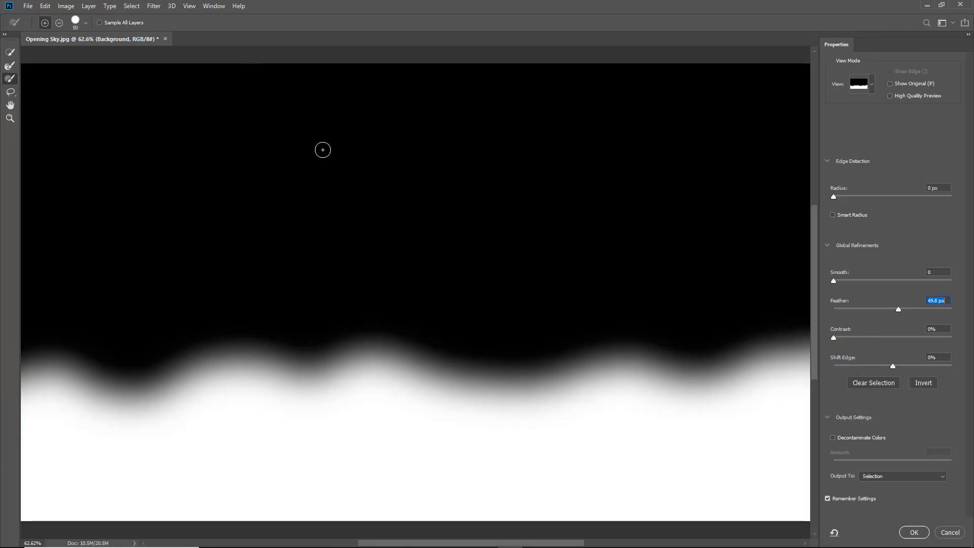
click(913, 532)
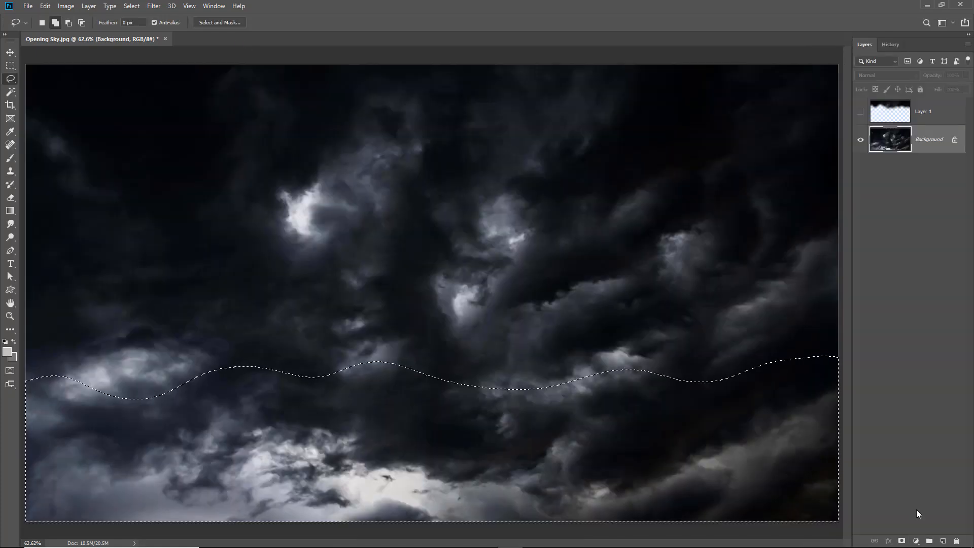
Step: Copy the feathered lower sky to a new layer, inspect it alone, and leave only the Background shown and active
key(ctrl+j)
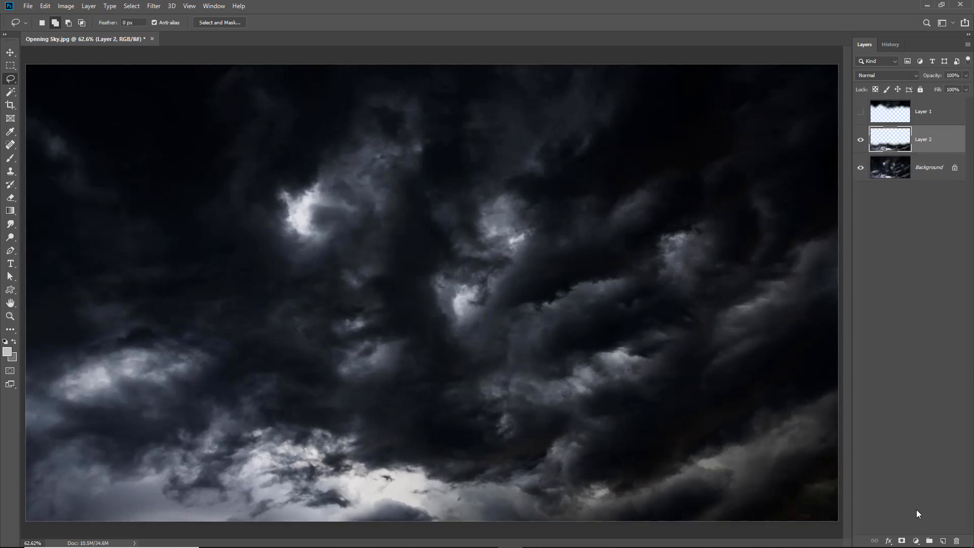
click(860, 168)
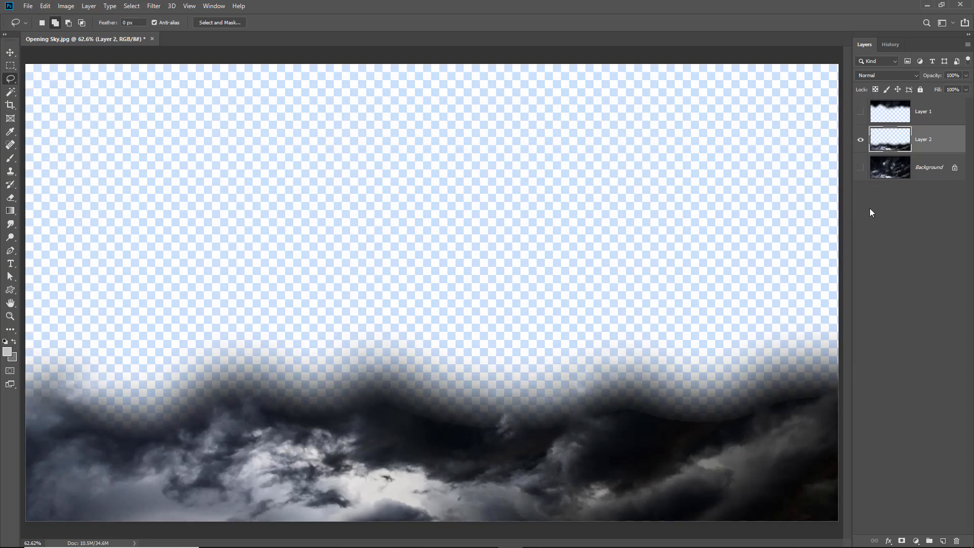
click(861, 142)
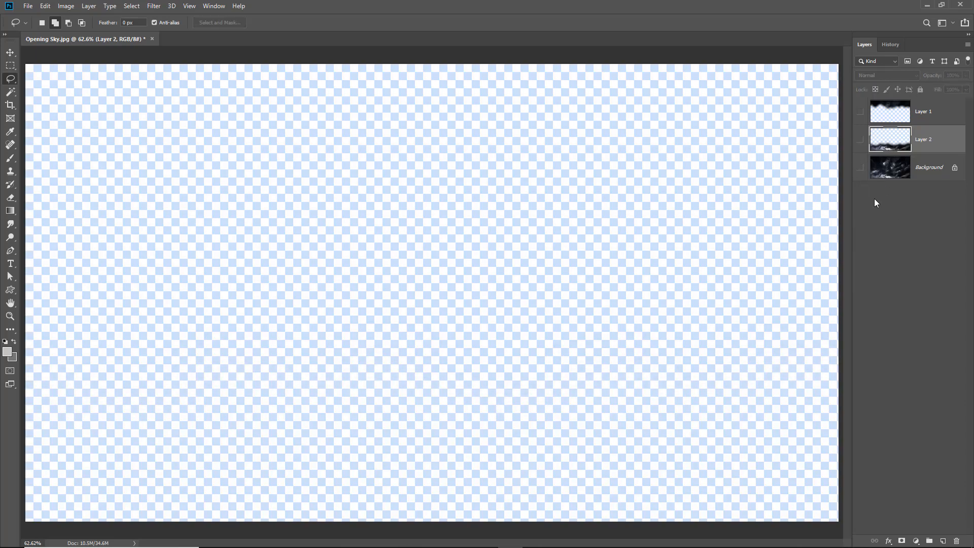
click(922, 169)
click(861, 169)
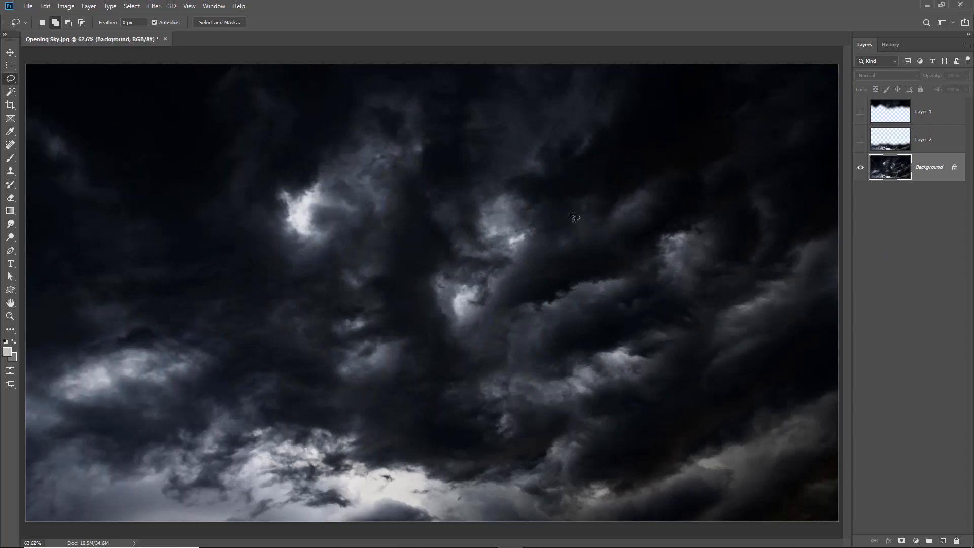
Step: Lasso an irregular area around the bright middle clouds on the Background and feather the selection by 49.8 px in Select and Mask
mouse_move(640, 223)
mouse_down()
mouse_move(506, 188)
mouse_move(410, 201)
mouse_move(351, 155)
mouse_move(255, 154)
mouse_move(193, 236)
mouse_move(181, 293)
mouse_move(314, 368)
mouse_move(415, 399)
mouse_move(522, 344)
mouse_move(599, 381)
mouse_move(691, 389)
mouse_move(686, 291)
mouse_move(731, 233)
mouse_move(662, 212)
mouse_up()
click(220, 22)
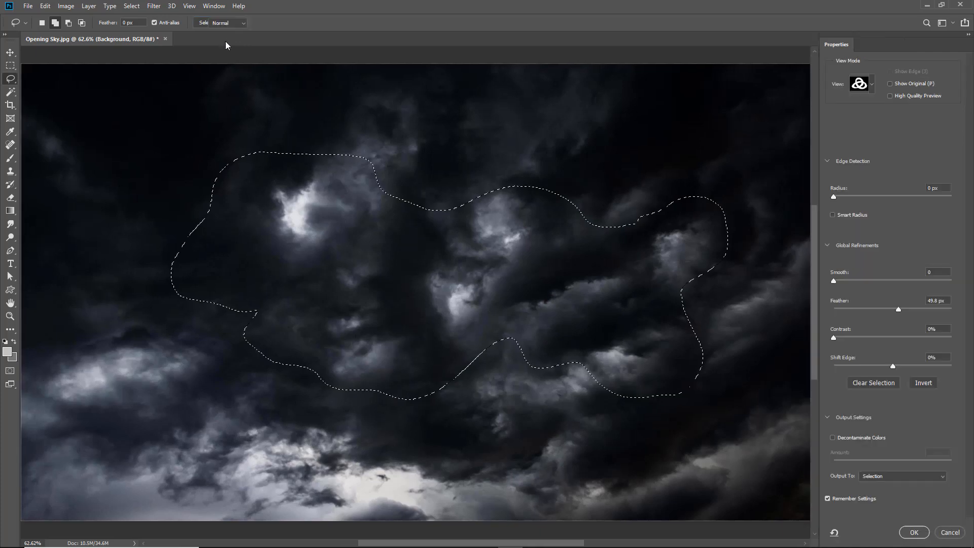
click(913, 532)
Step: Copy the feathered middle clouds to a new layer, inspect it alone, and leave only Layer 1 shown and active
key(ctrl+j)
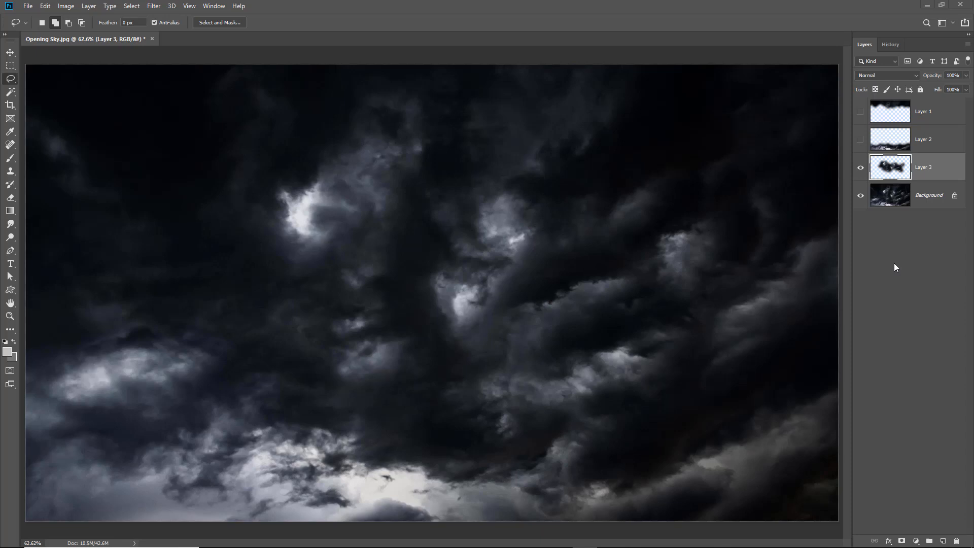
click(861, 196)
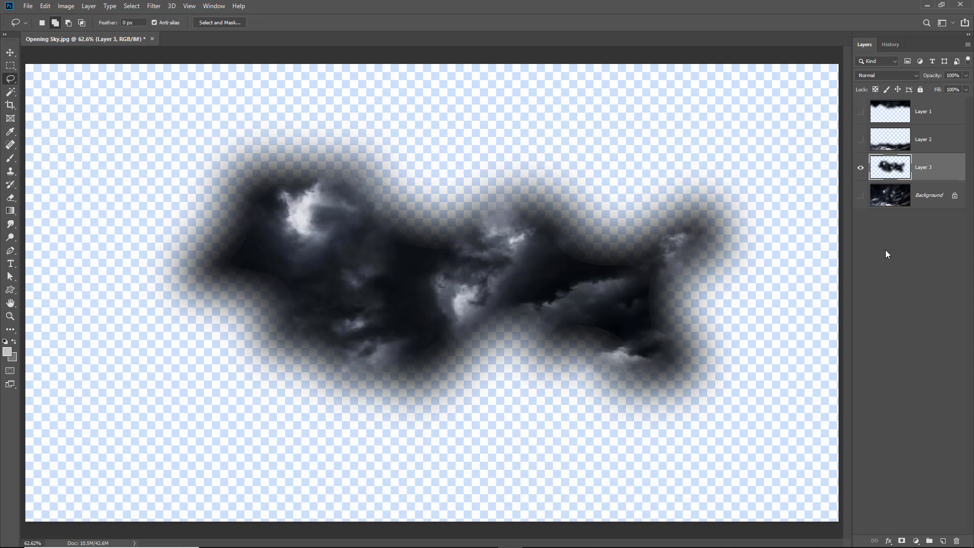
click(932, 114)
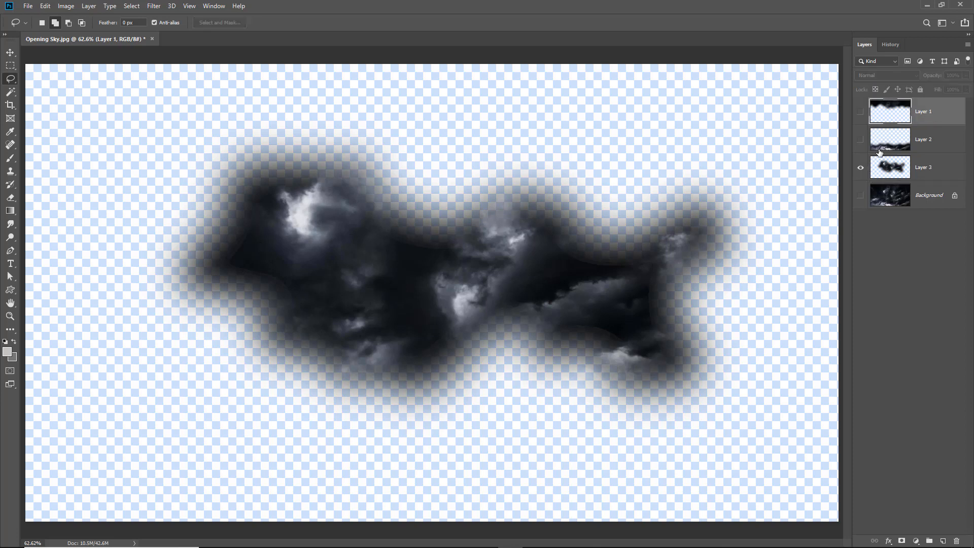
click(860, 167)
click(859, 112)
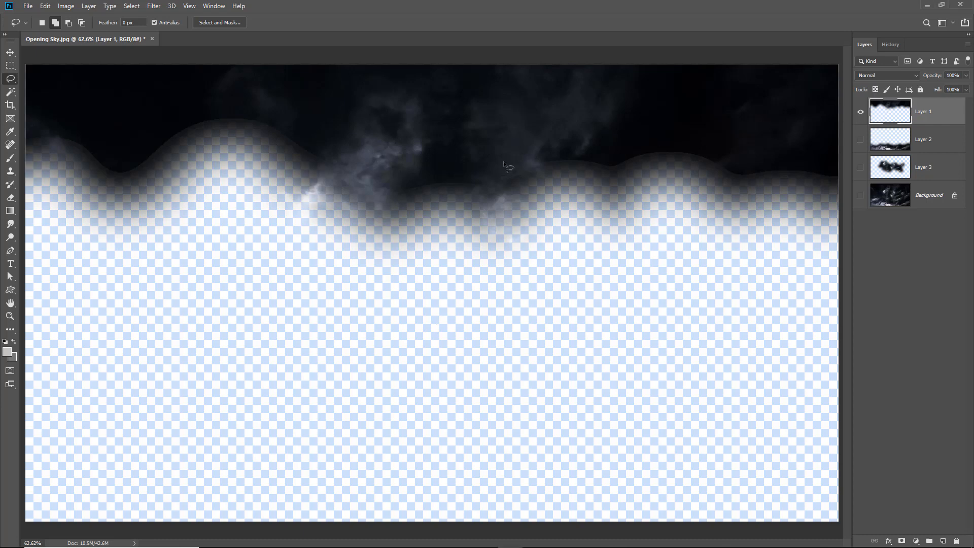
Step: Save the visible top cloud layer as a medium file size PNG named Opening Sky Top in the storm images folder
click(28, 6)
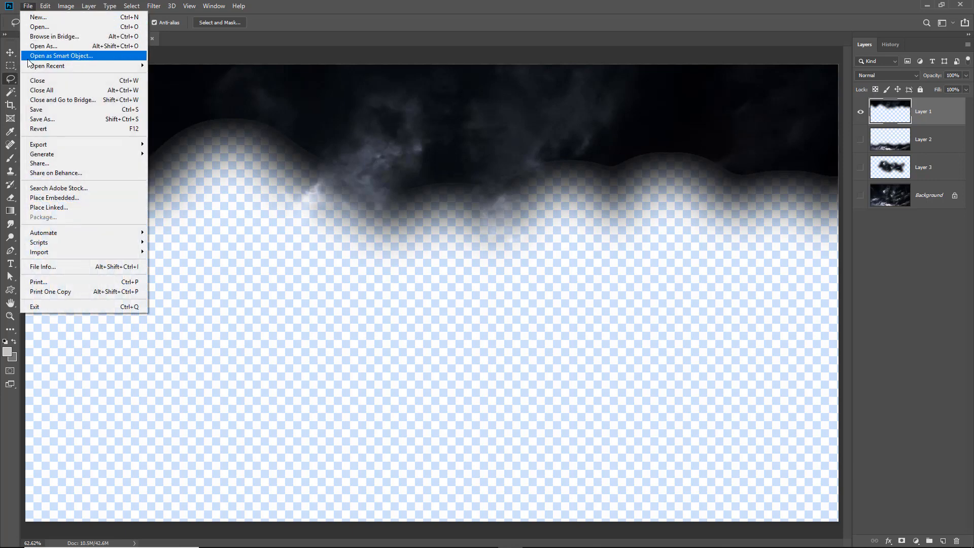
click(40, 120)
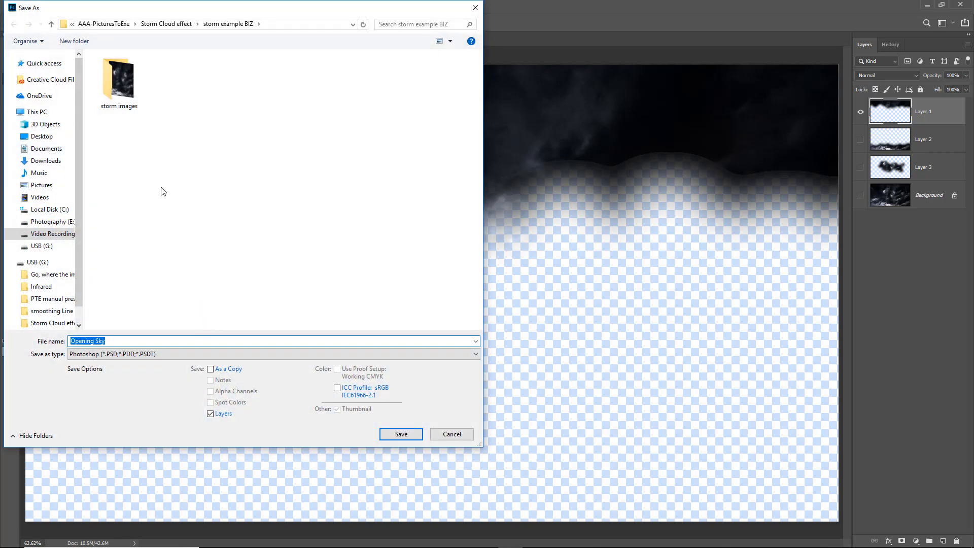
double_click(124, 78)
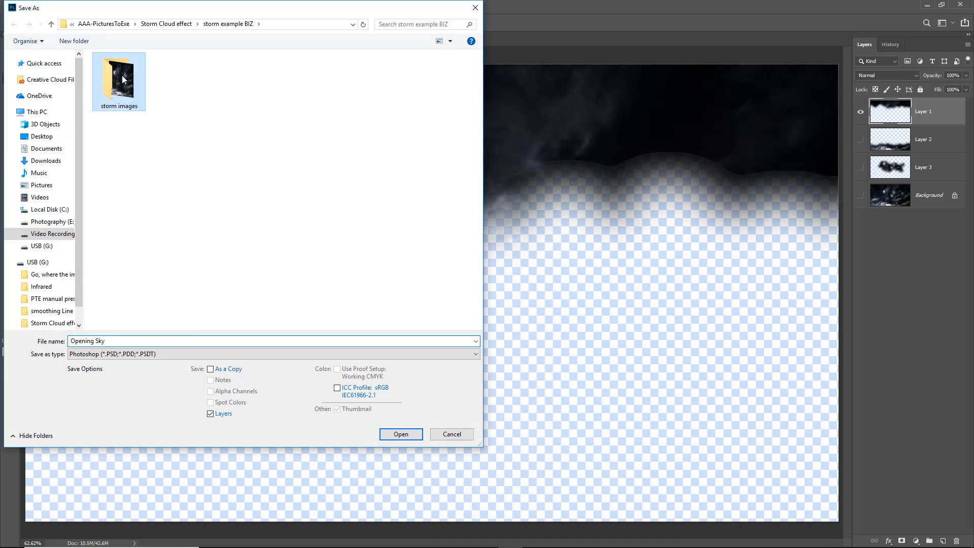
click(473, 354)
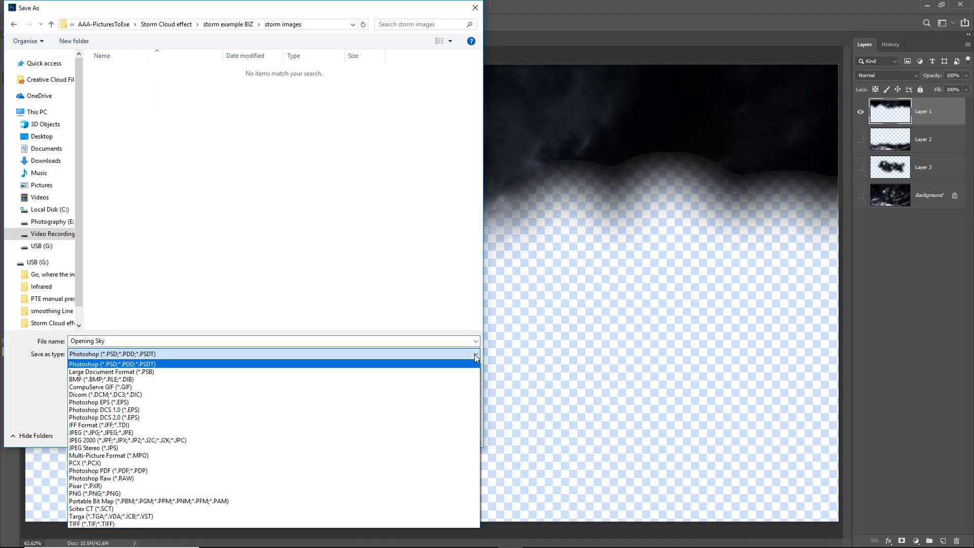
click(454, 432)
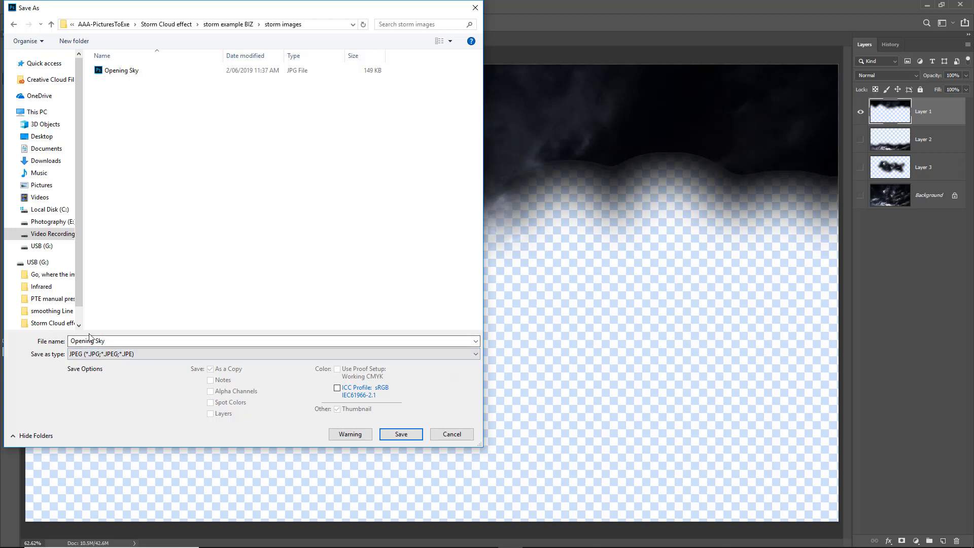
click(476, 353)
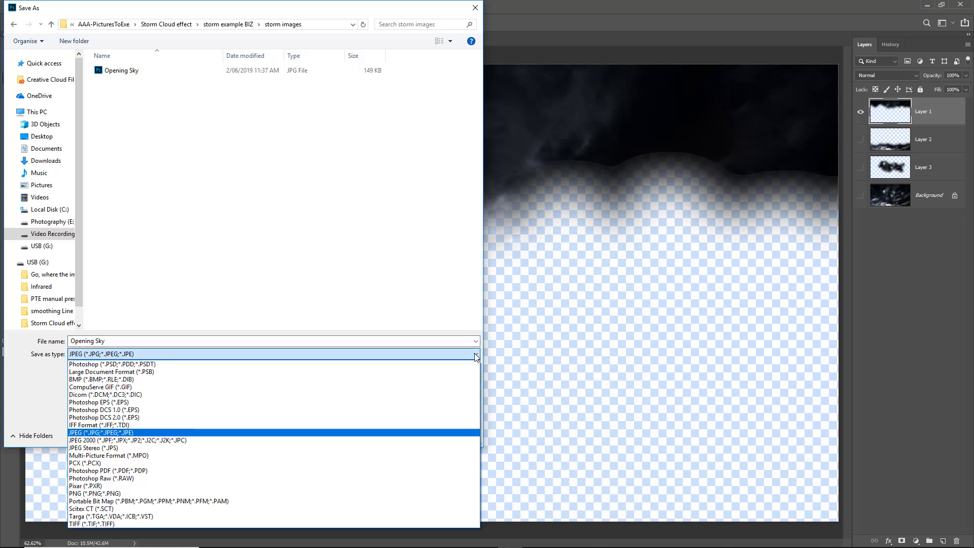
click(444, 493)
click(112, 340)
click(109, 339)
text(Top)
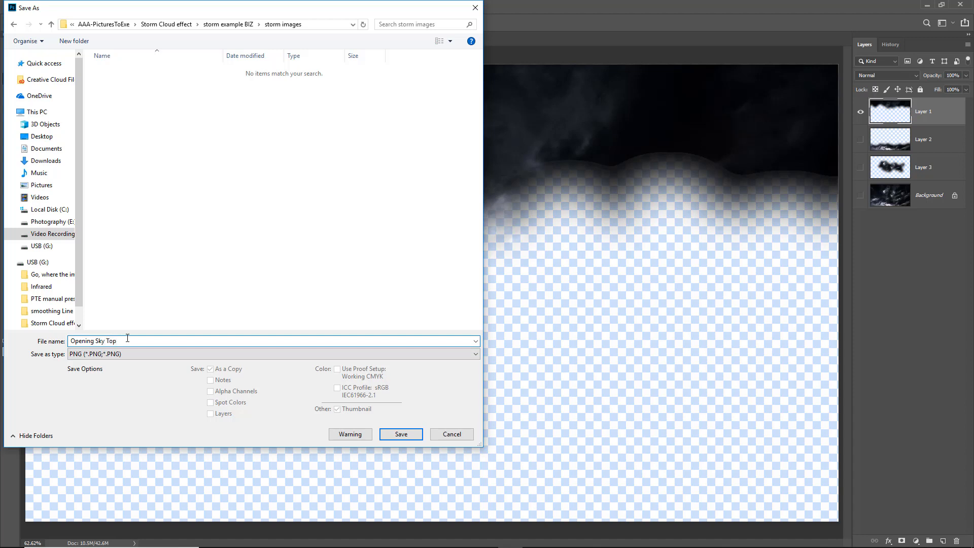
click(401, 433)
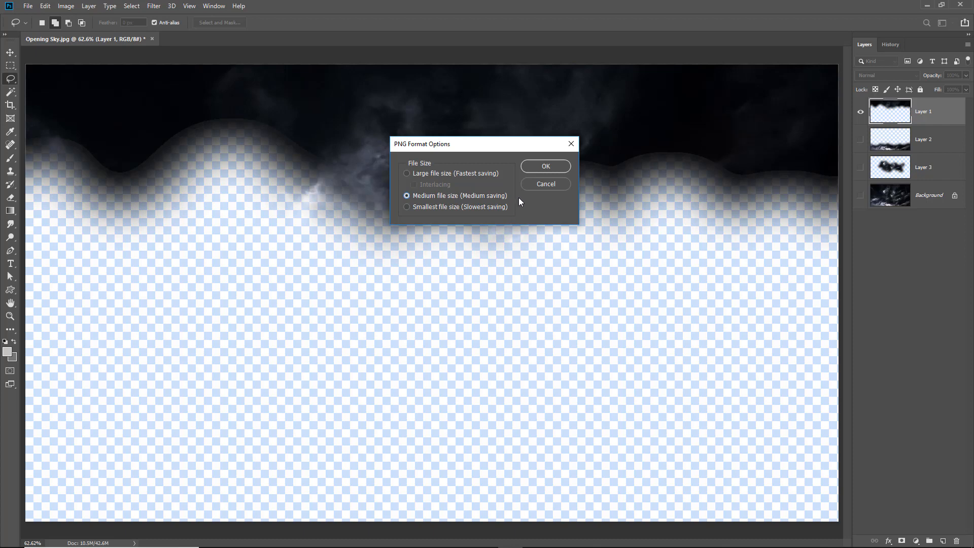
click(546, 166)
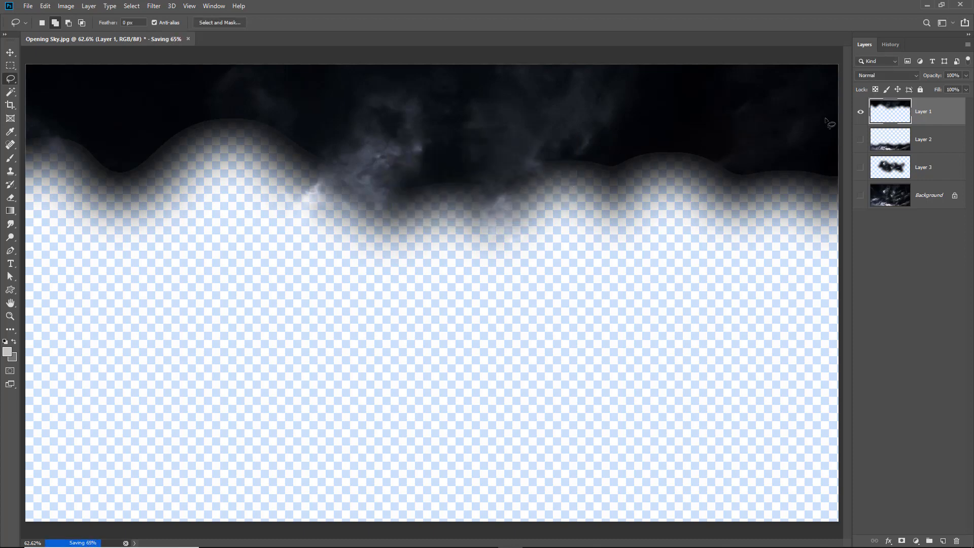
Step: Hide Layer 1 and make Layer 2 the visible, active layer
click(860, 112)
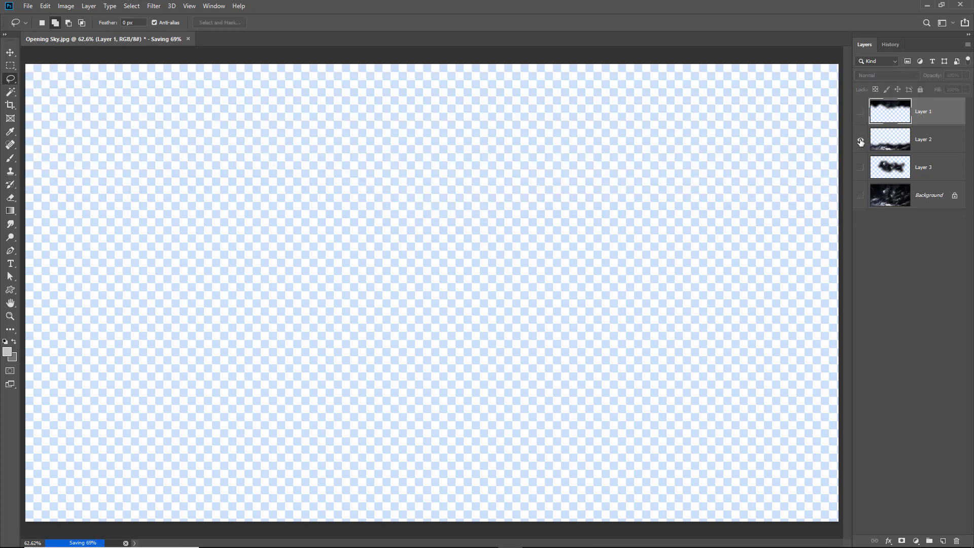
click(861, 140)
click(919, 145)
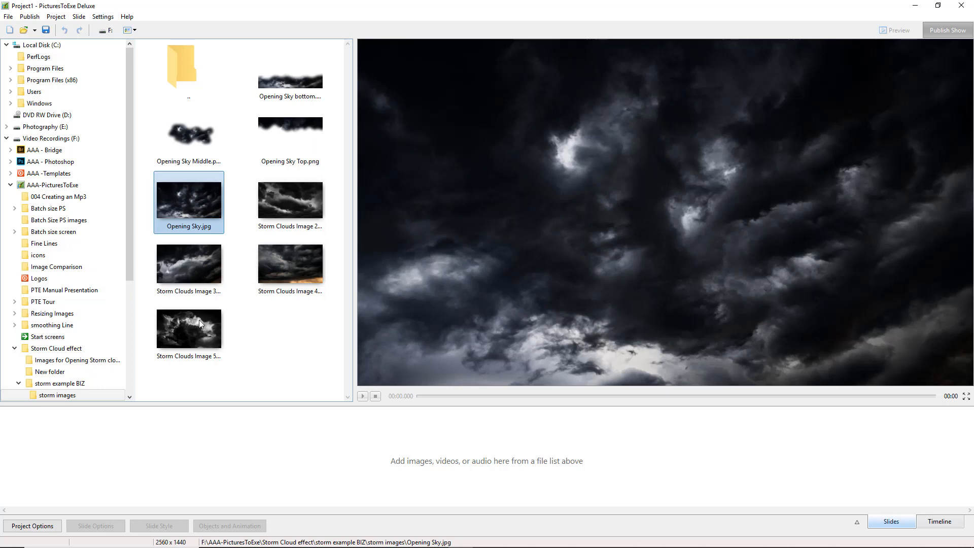
Step: Add Opening Sky.jpg and Storm Clouds Image 2 through Storm Clouds Image 5 to the slide list in that order
double_click(196, 202)
double_click(287, 202)
double_click(199, 265)
double_click(265, 267)
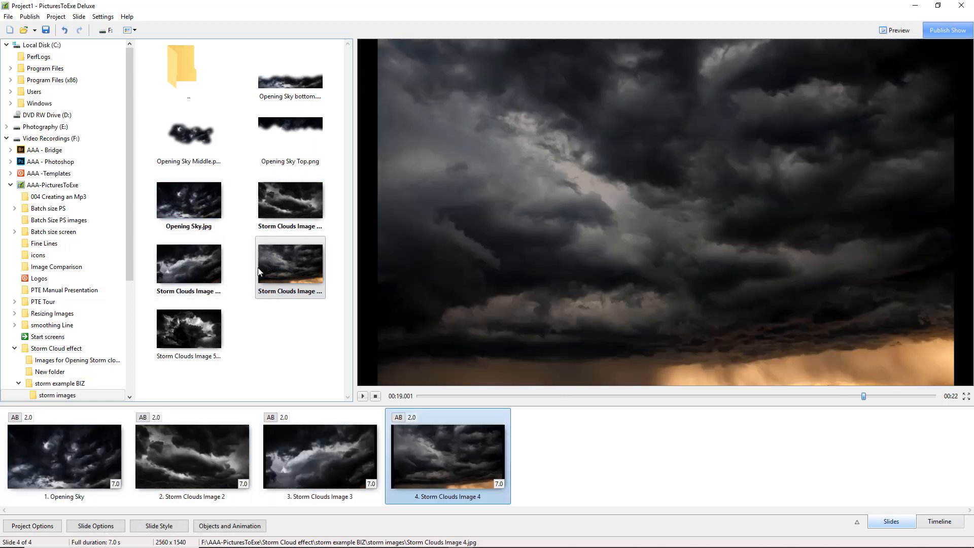
double_click(191, 323)
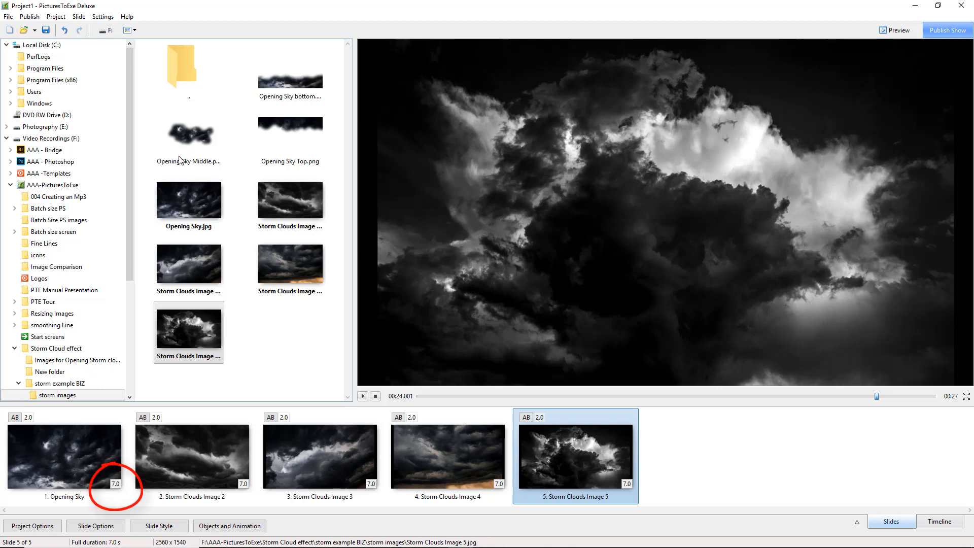
Step: Set the duration of the Opening Sky slide to 15 seconds
click(116, 483)
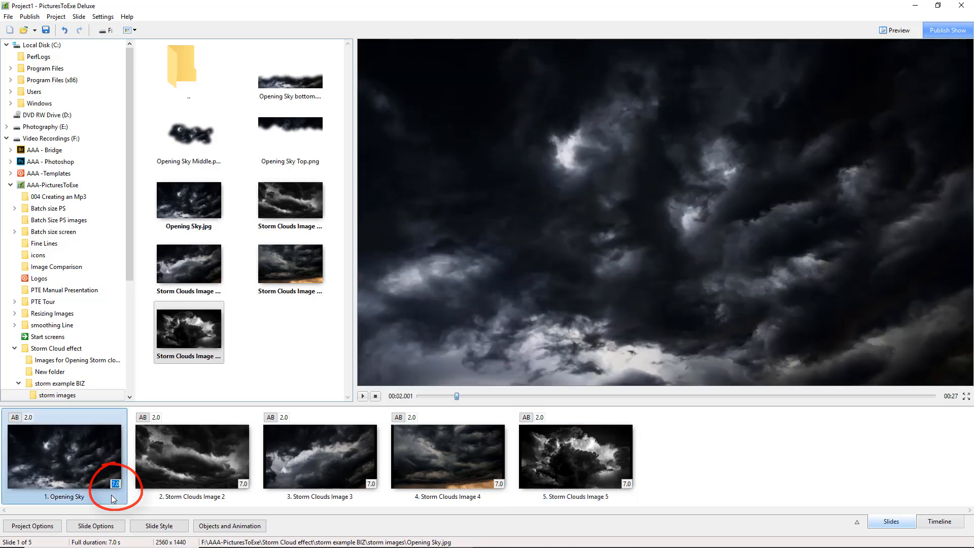
text(15)
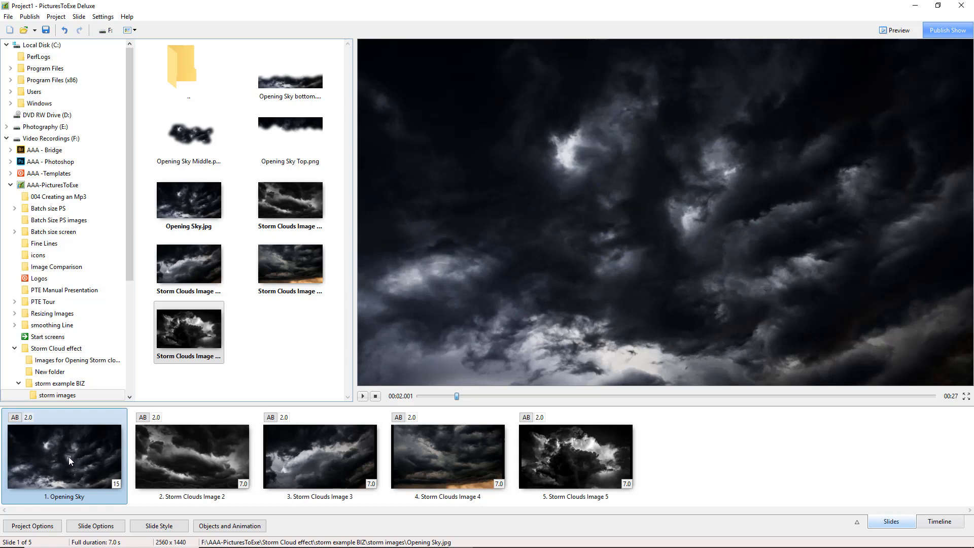
key(Return)
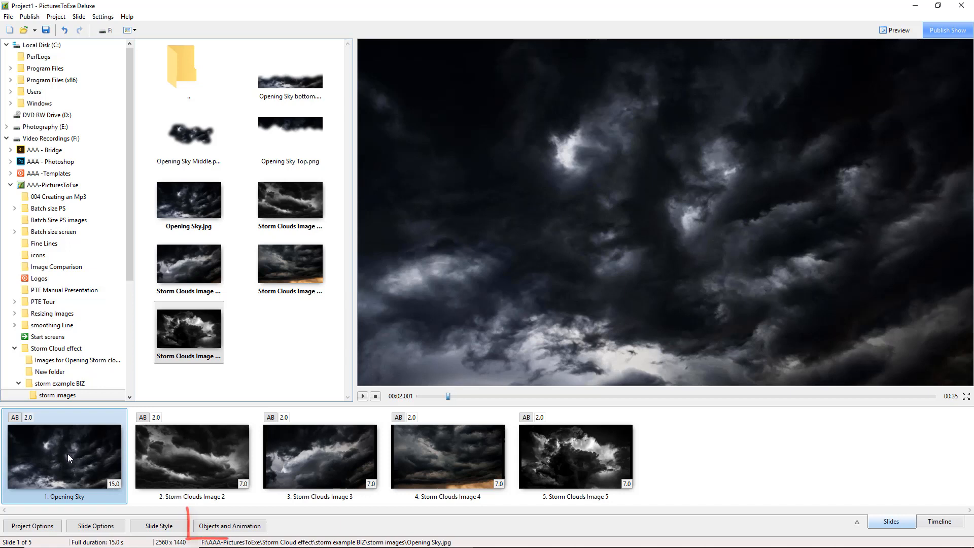
Step: Open Objects and Animation for the Opening Sky slide and hide the grid, leaving no object selected
click(235, 532)
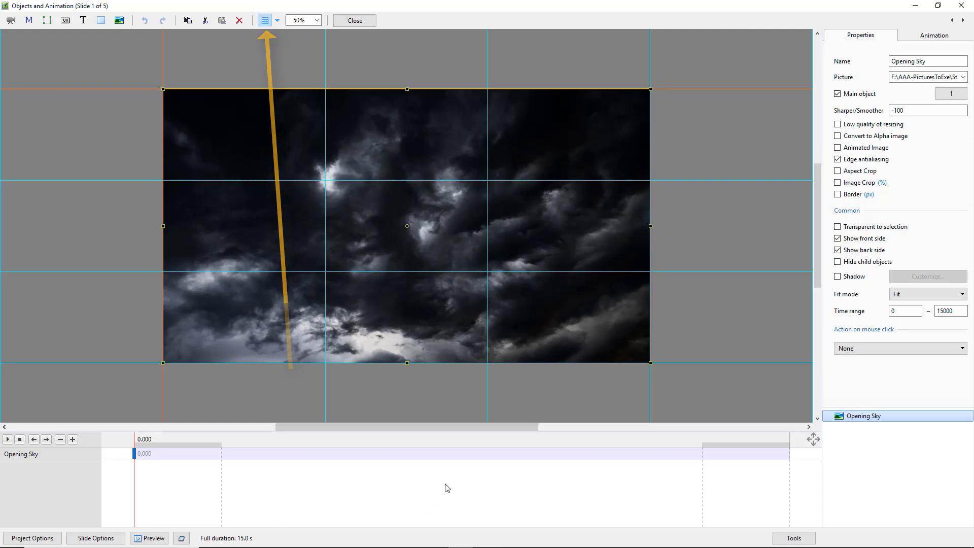
click(264, 23)
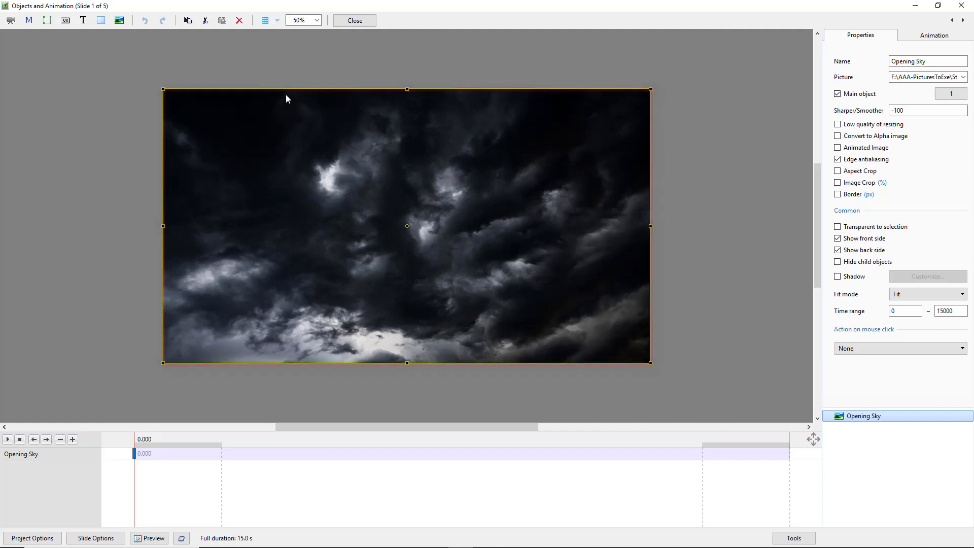
click(95, 117)
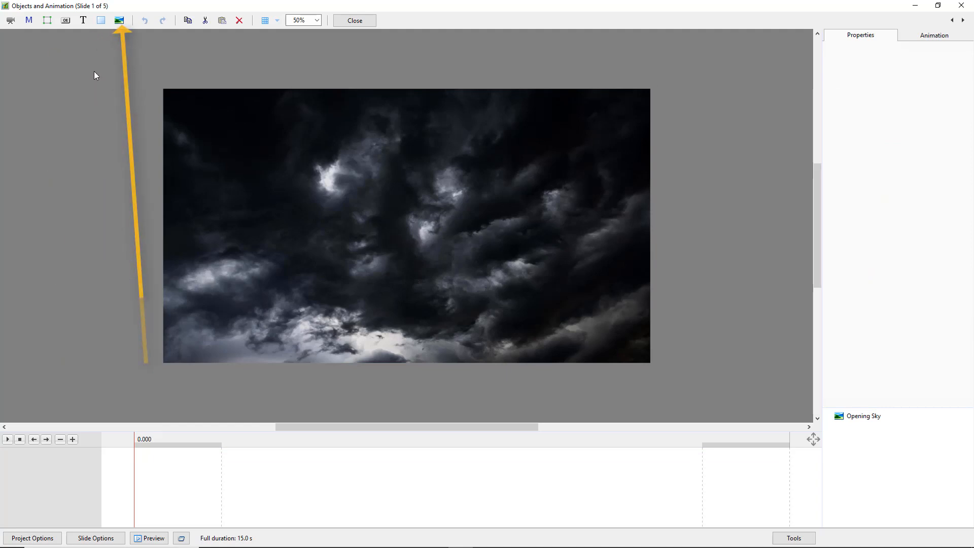
Step: Add the Opening Sky Top image from the storm images folder as an independent object on the slide
click(120, 21)
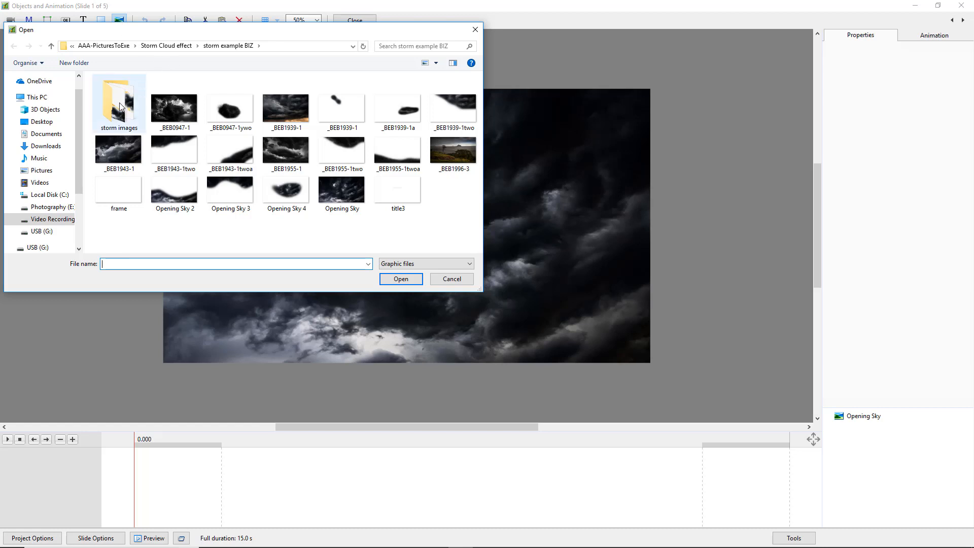
double_click(121, 106)
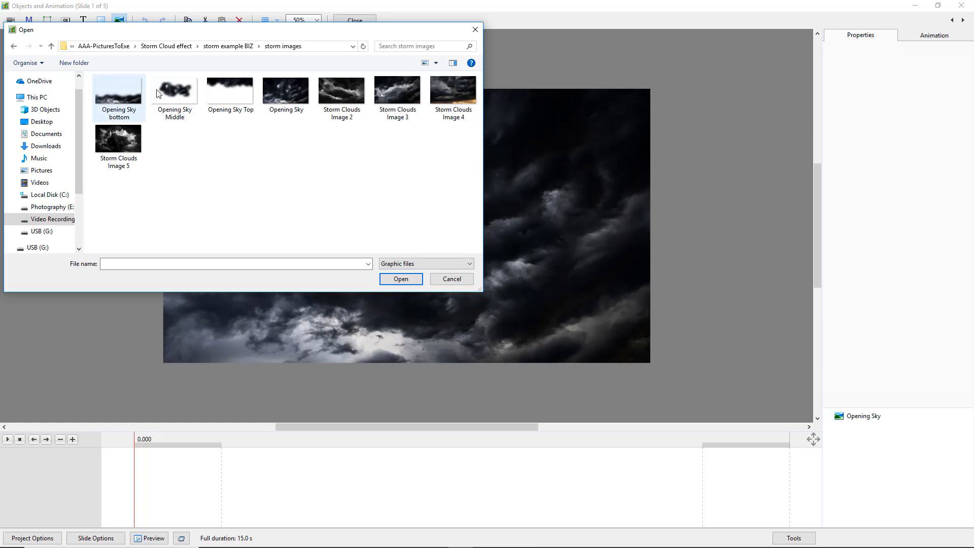
double_click(233, 89)
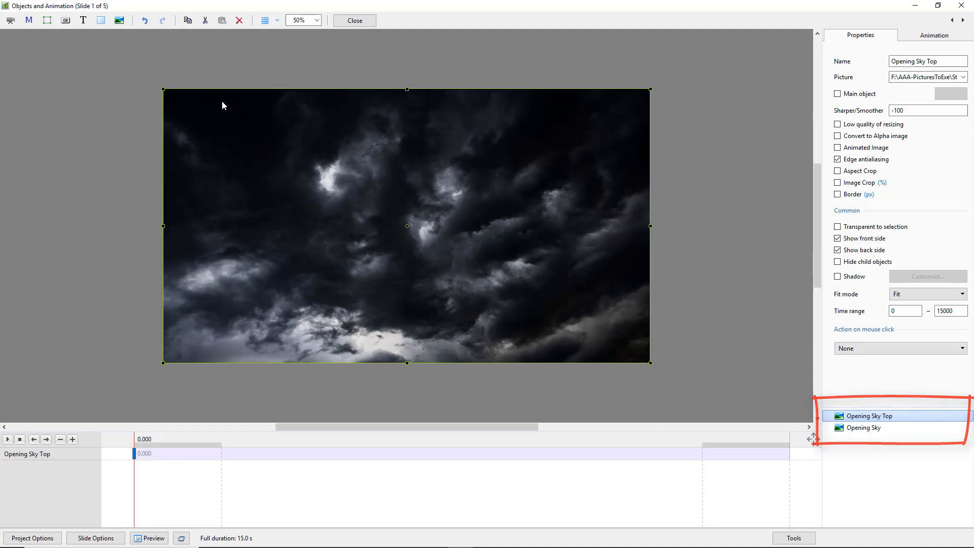
Step: With nothing selected, add the Opening Sky bottom image as another independent object and deselect it
click(104, 95)
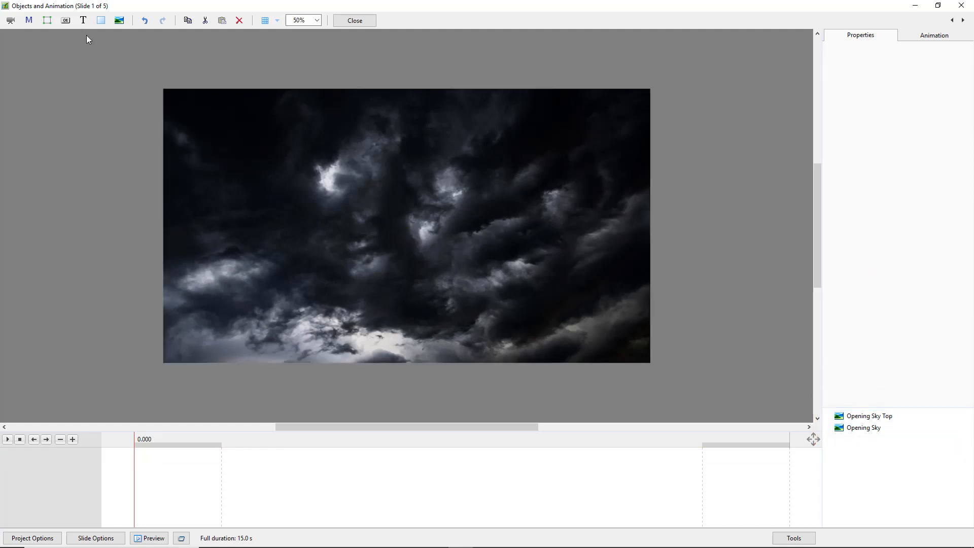
click(118, 20)
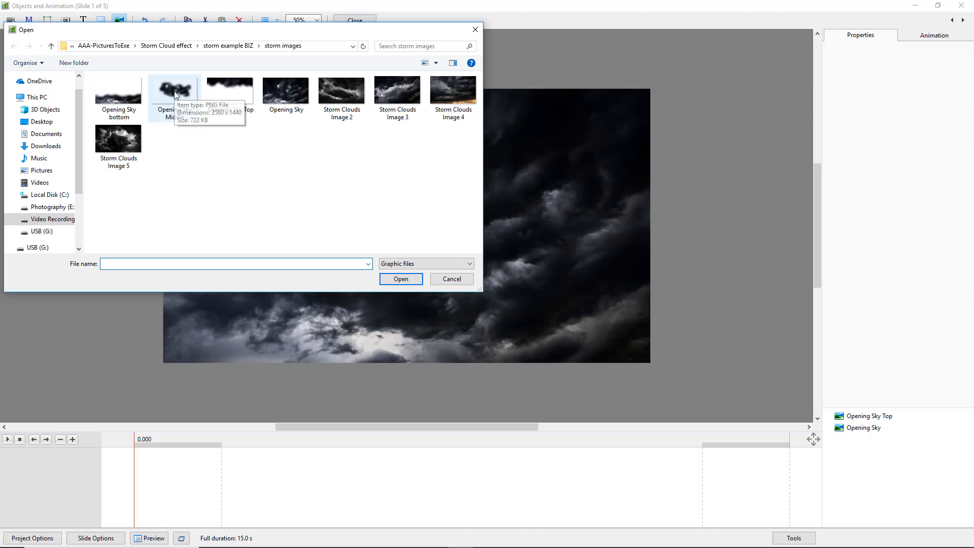
double_click(120, 97)
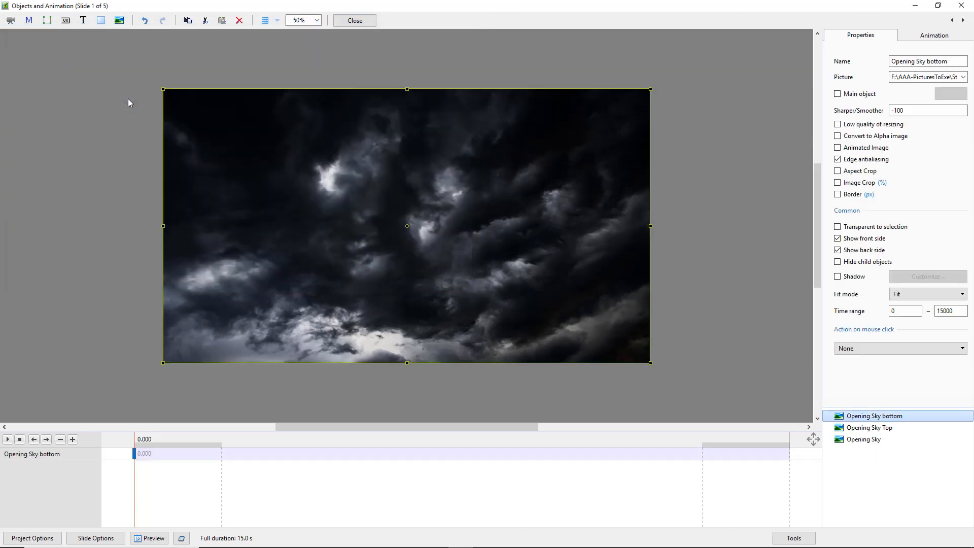
click(99, 134)
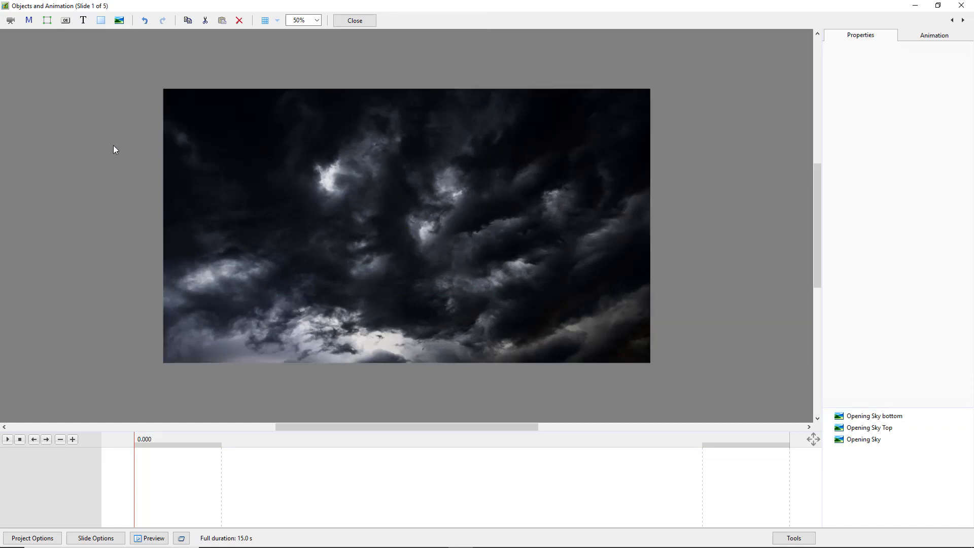
Step: Add the Opening Sky Middle image as another independent object, and go through each of the four objects in the layer list
click(119, 21)
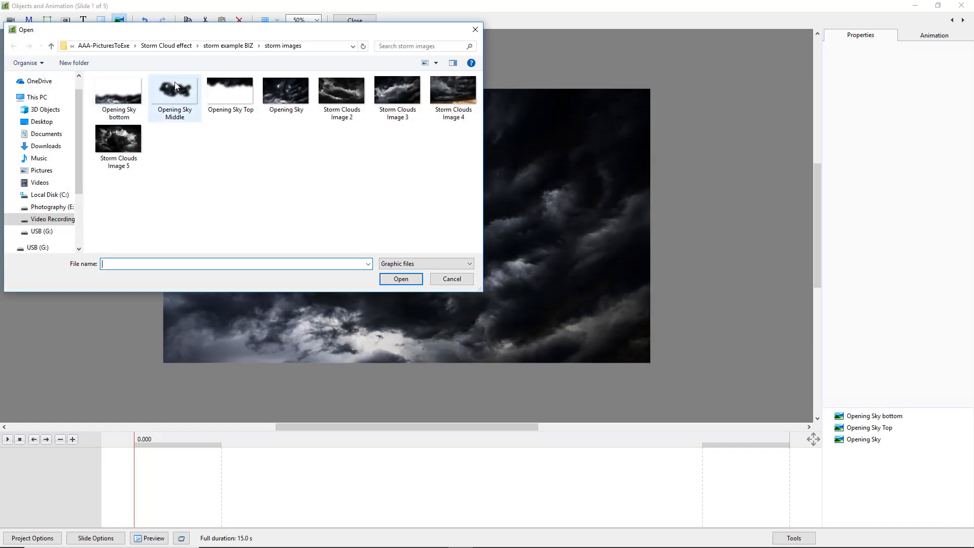
double_click(173, 95)
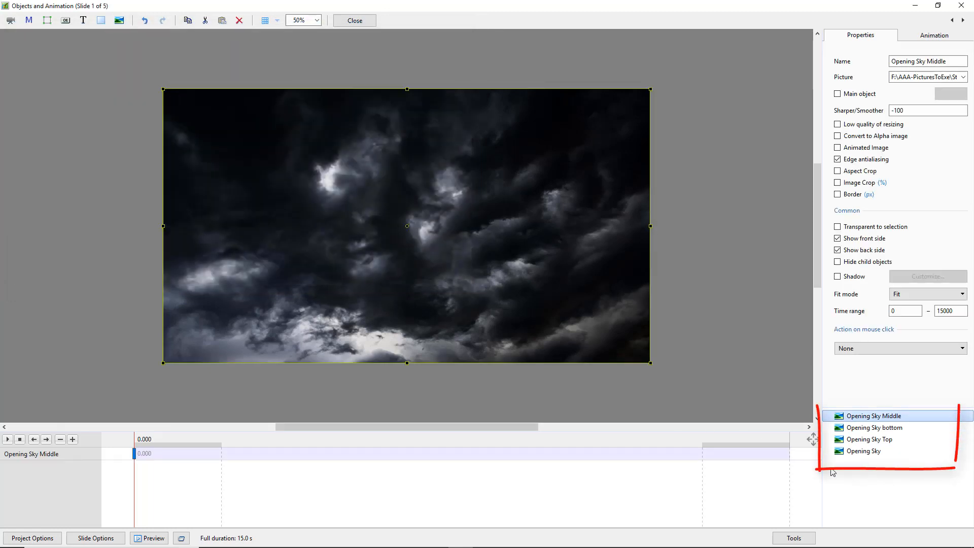
click(866, 454)
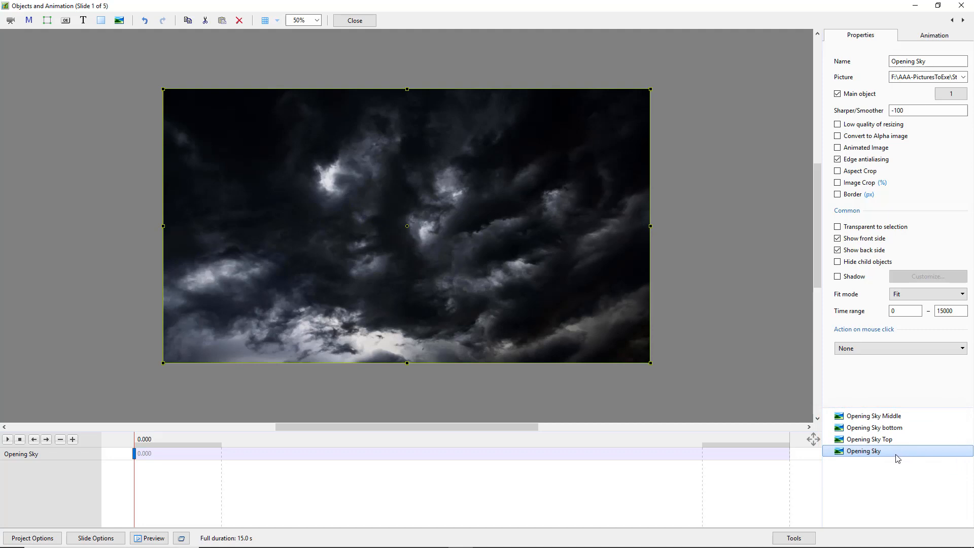
click(881, 441)
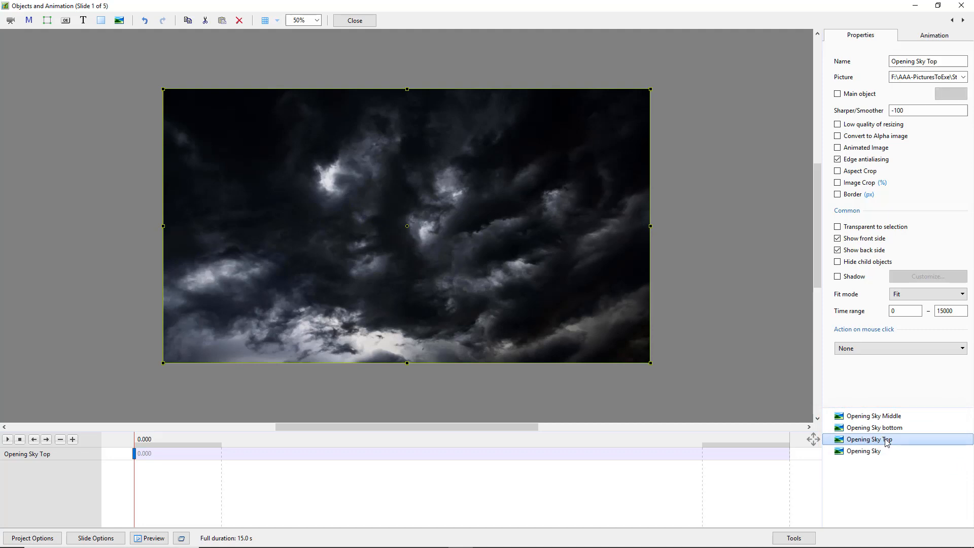
click(887, 430)
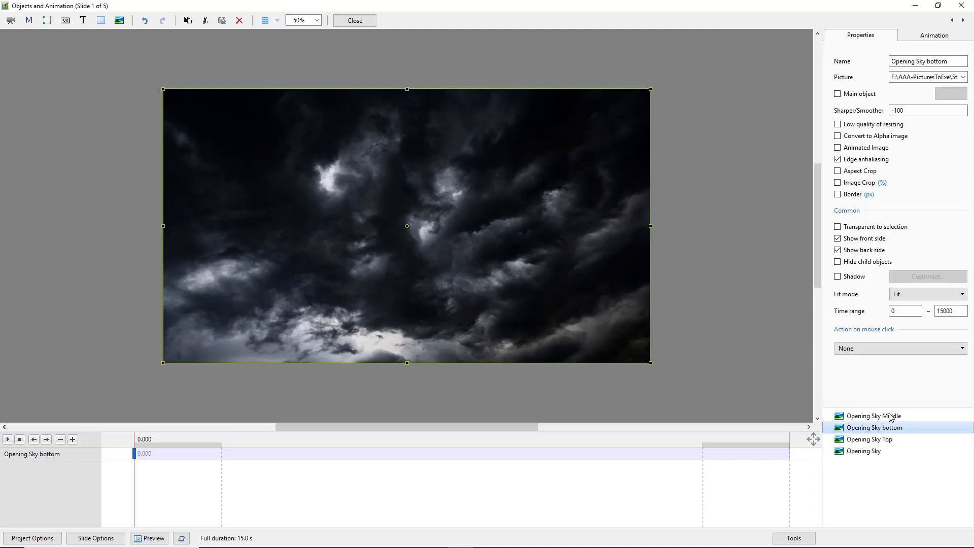
click(892, 416)
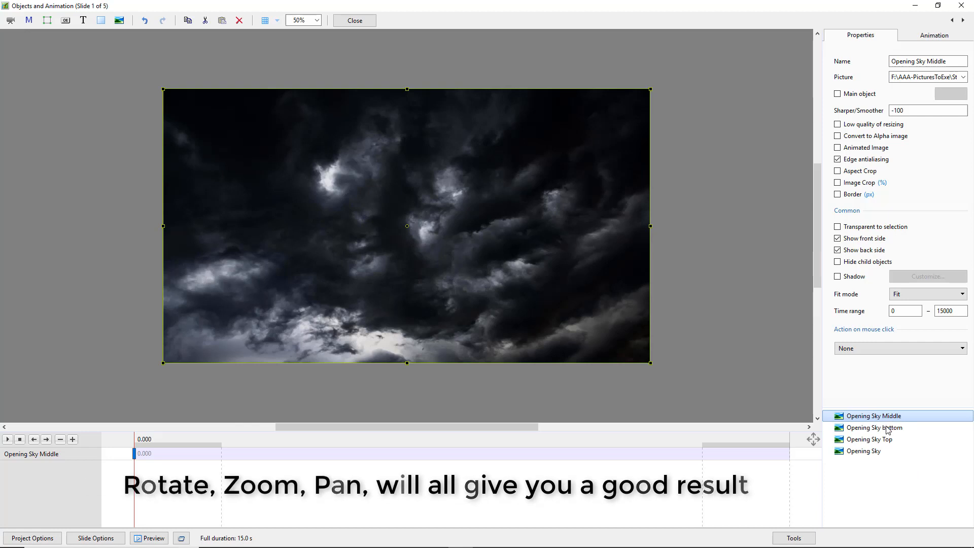
Step: Check which layer ordering commands are available for the Opening Sky Top object, and leave it deselected
click(861, 444)
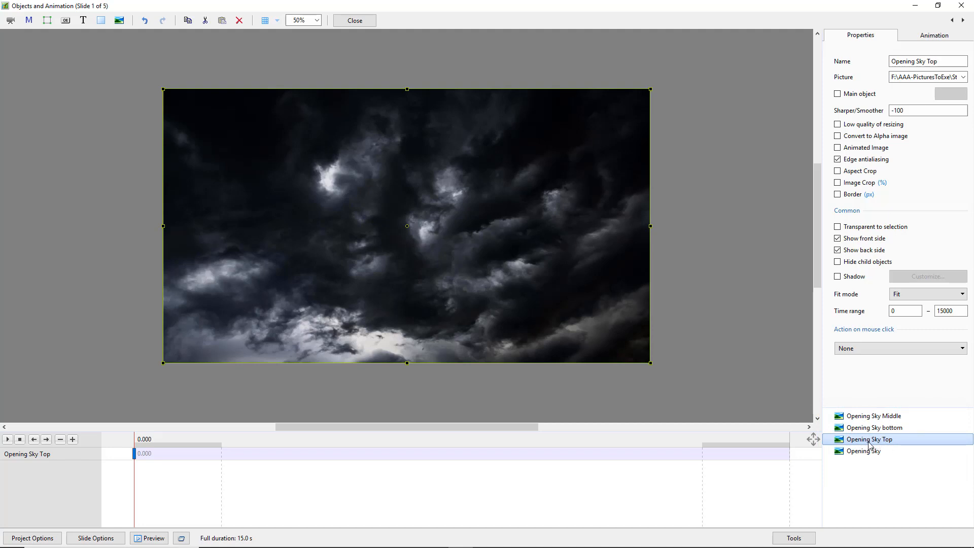
right_click(865, 442)
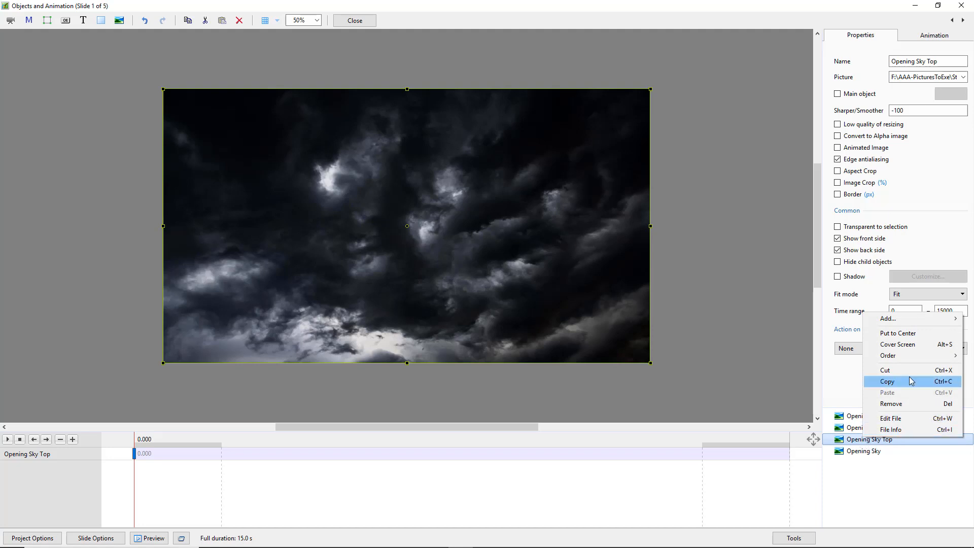
mouse_move(898, 359)
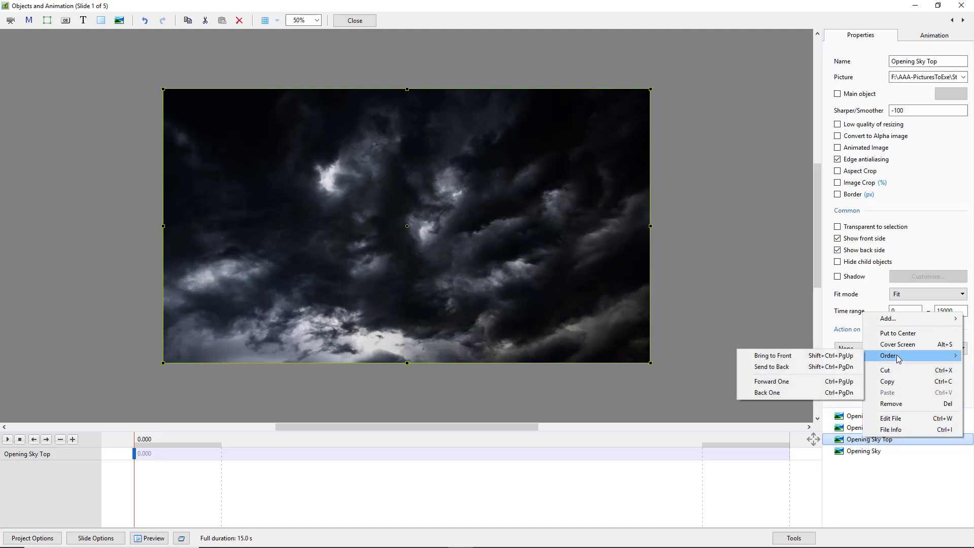
click(916, 487)
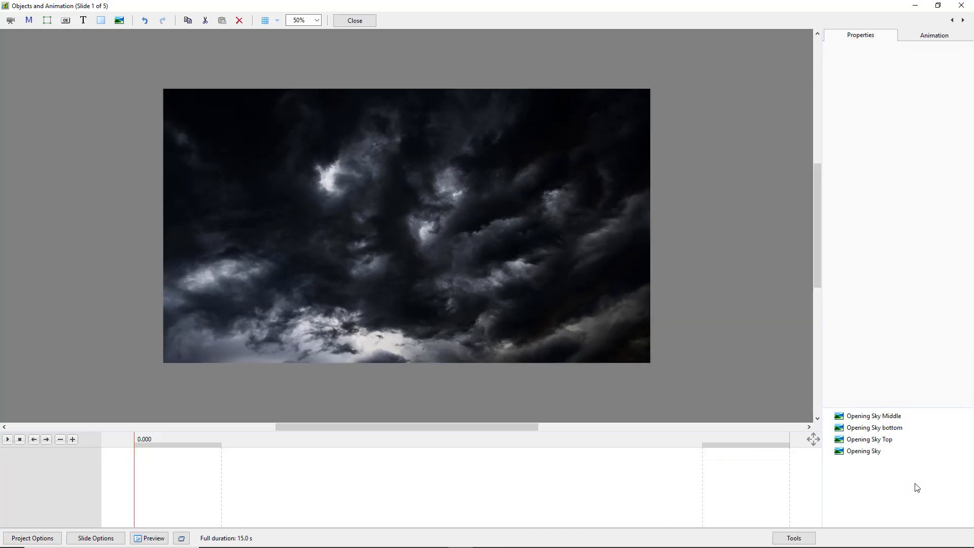
Step: Reorder the objects so Opening Sky Middle is in front, followed by Opening Sky Top, Opening Sky bottom and Opening Sky
click(861, 440)
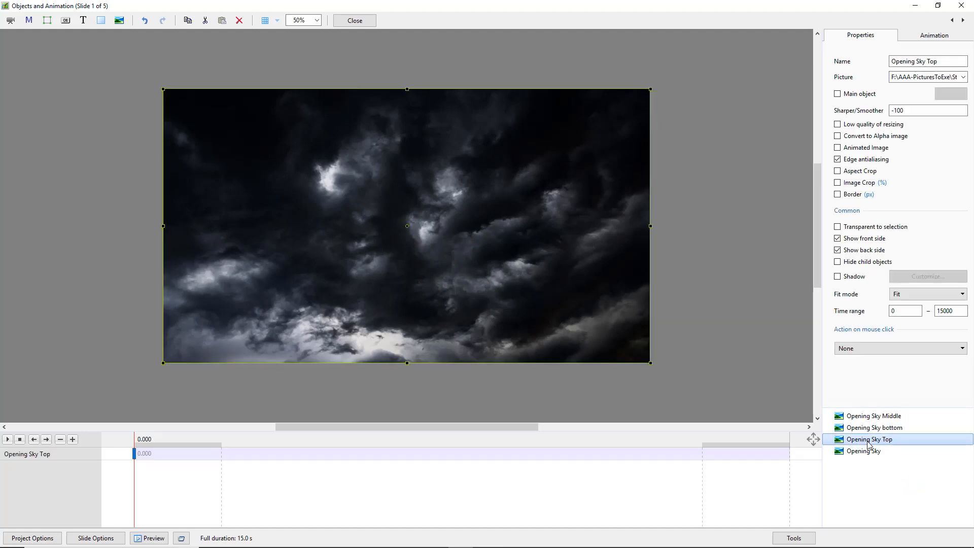
key(ctrl+Page_Up)
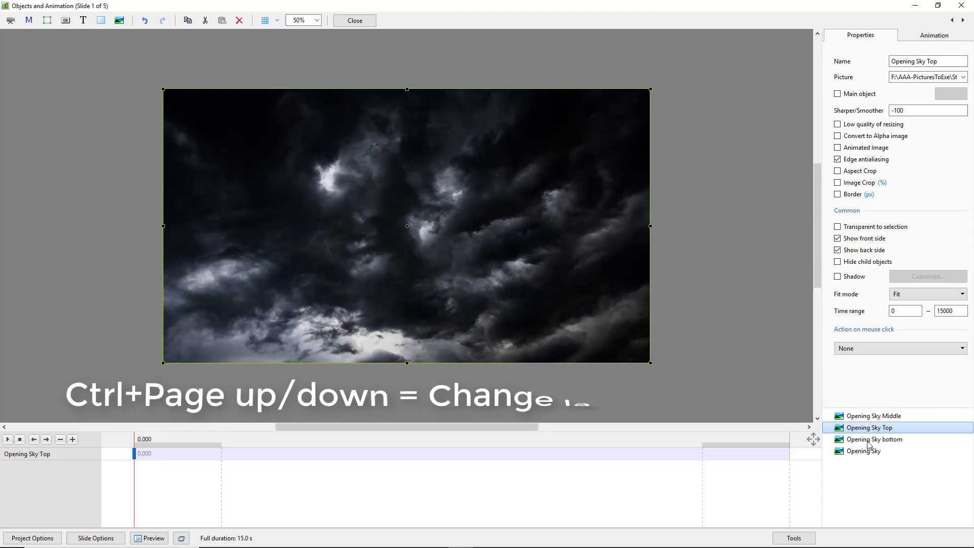
key(ctrl+Page_Up)
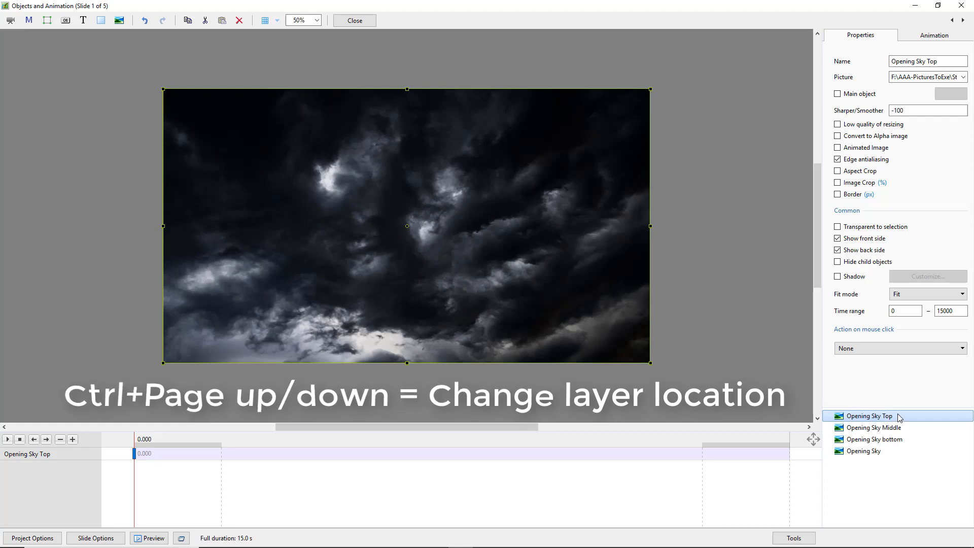
click(869, 440)
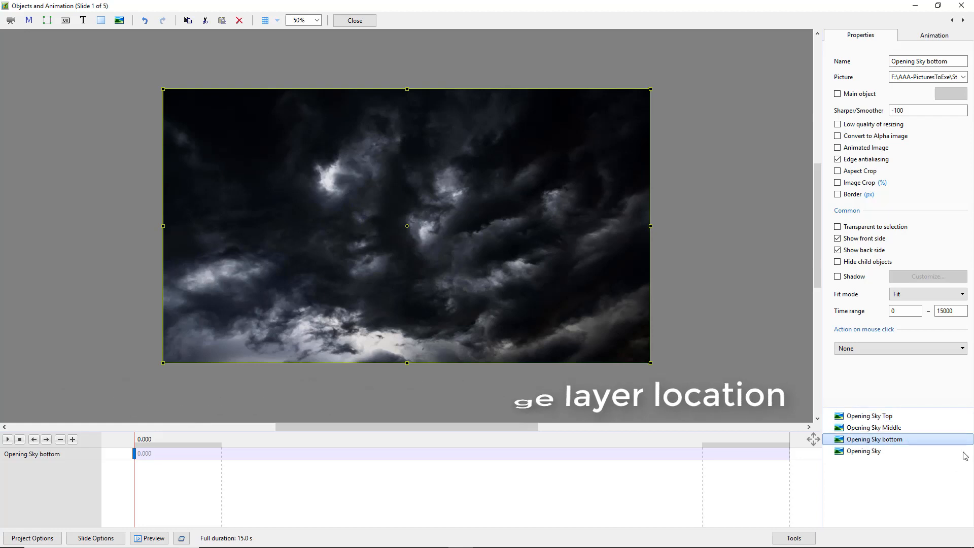
key(ctrl+Page_Up)
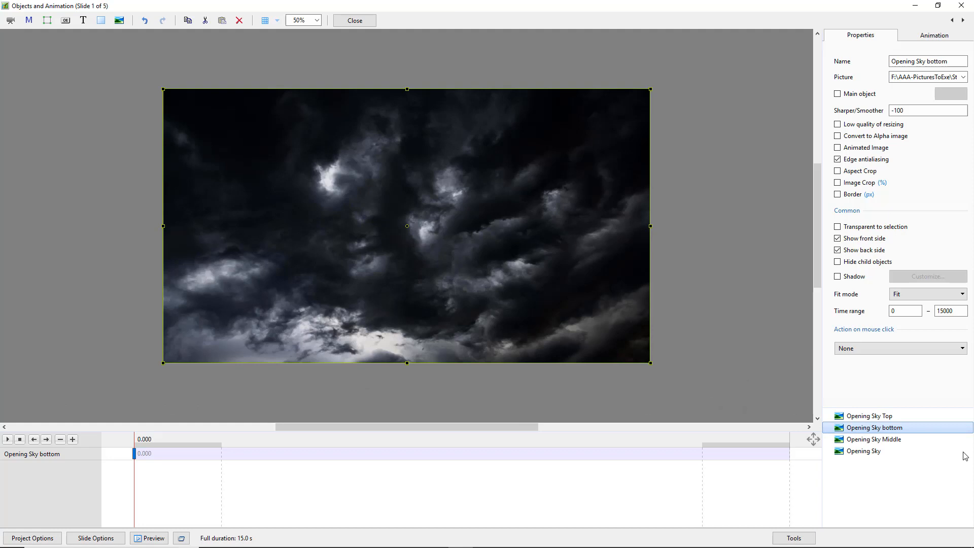
click(882, 441)
key(ctrl+Up)
key(ctrl+Up)
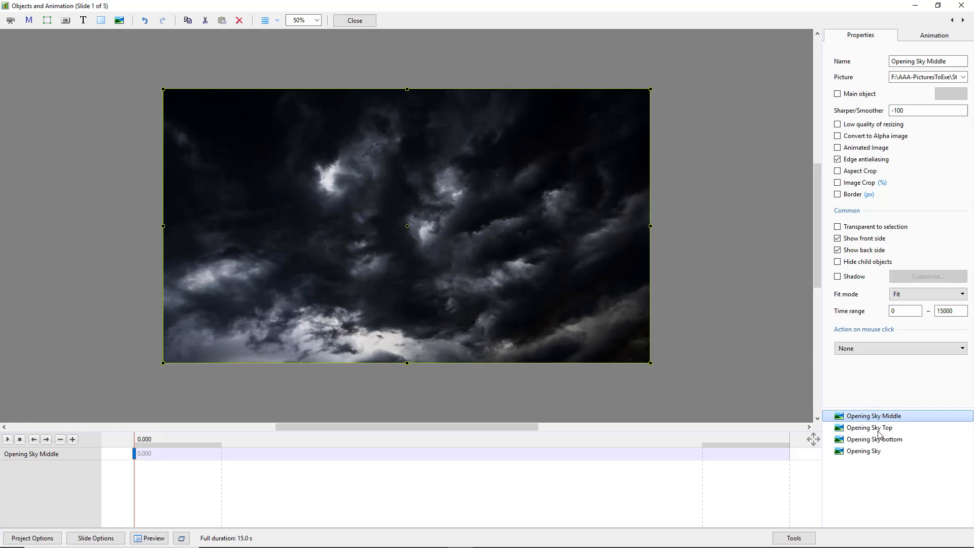
Step: Add a keyframe at 15 seconds to the Opening Sky Top object and keep that end keyframe selected
click(876, 430)
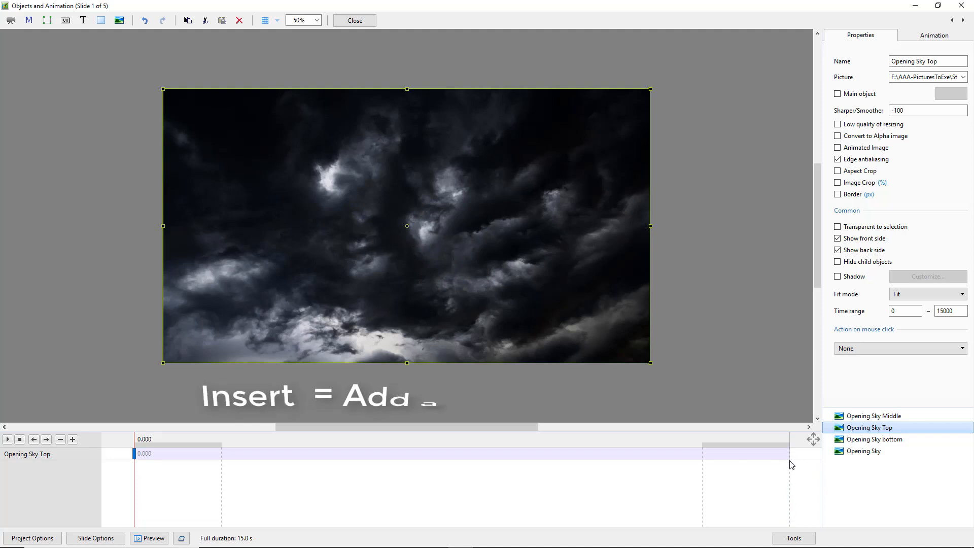
key(Insert)
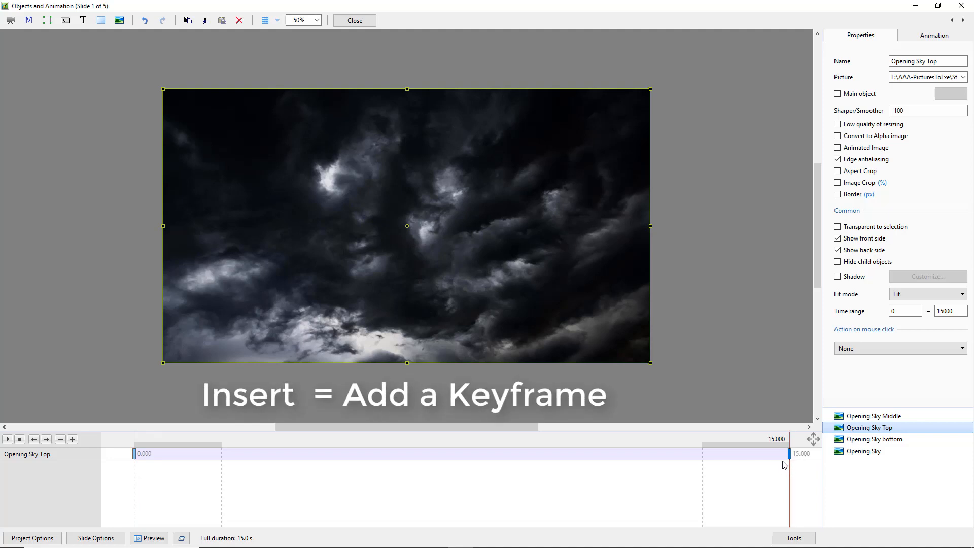
click(135, 454)
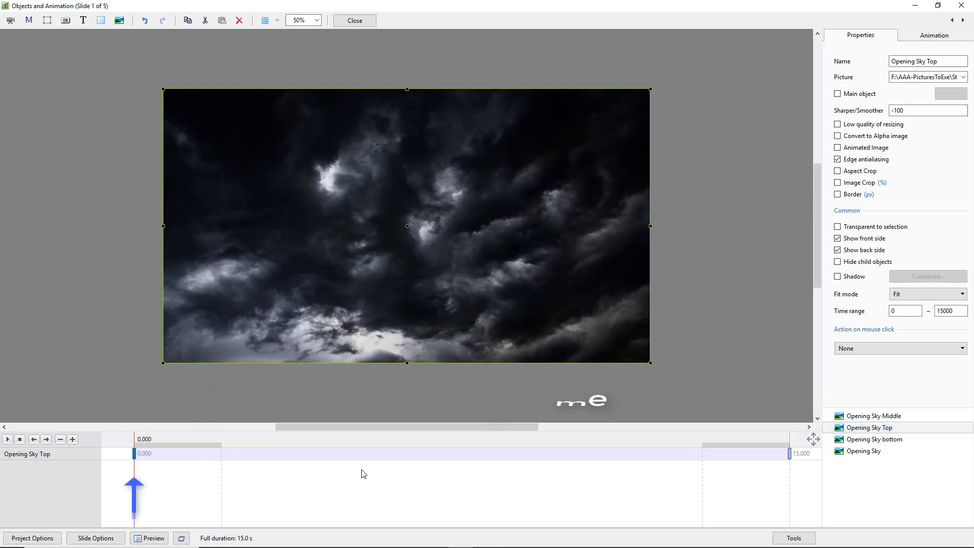
click(789, 454)
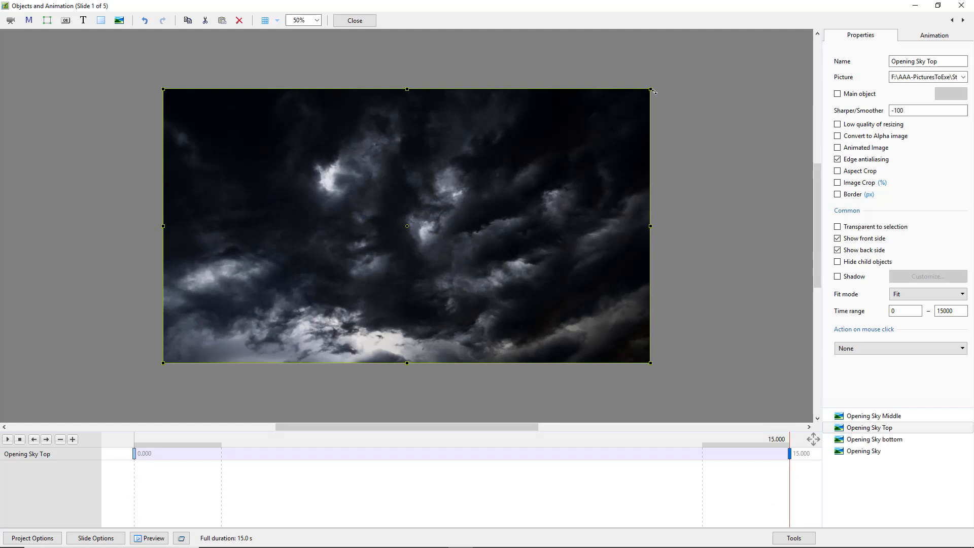
Step: Enlarge Opening Sky Top slightly beyond the slide edges at its start and end keyframes, shifting it a little downward at the end
drag(650, 89, 671, 77)
mouse_move(654, 114)
mouse_down()
mouse_move(609, 136)
mouse_move(579, 242)
mouse_move(385, 302)
mouse_move(344, 305)
mouse_move(333, 348)
mouse_move(403, 237)
mouse_move(657, 118)
mouse_up()
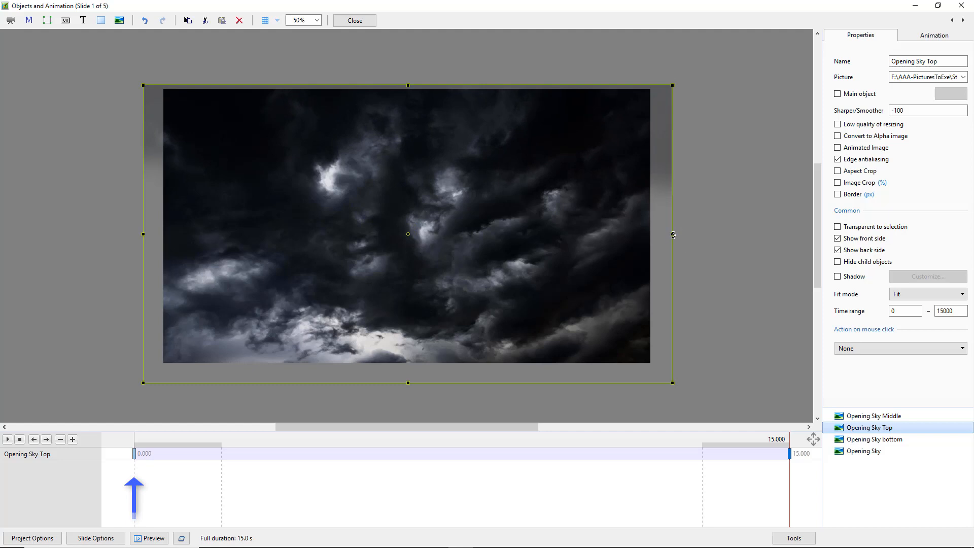
mouse_move(674, 233)
mouse_down()
mouse_move(651, 226)
mouse_move(662, 221)
mouse_up()
click(134, 453)
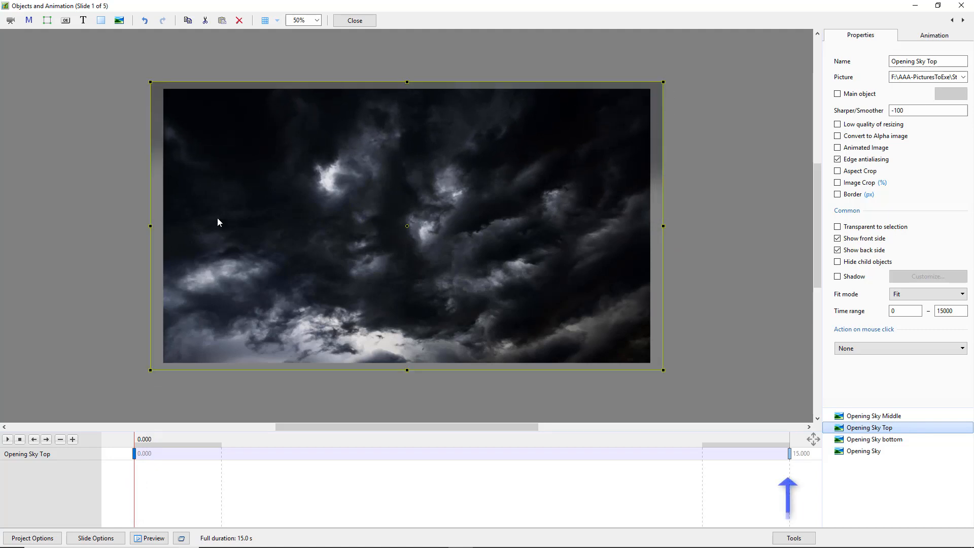
Step: At the 15-second keyframe, enlarge Opening Sky Top further and tilt it slightly clockwise, and play the animation from the start
click(790, 453)
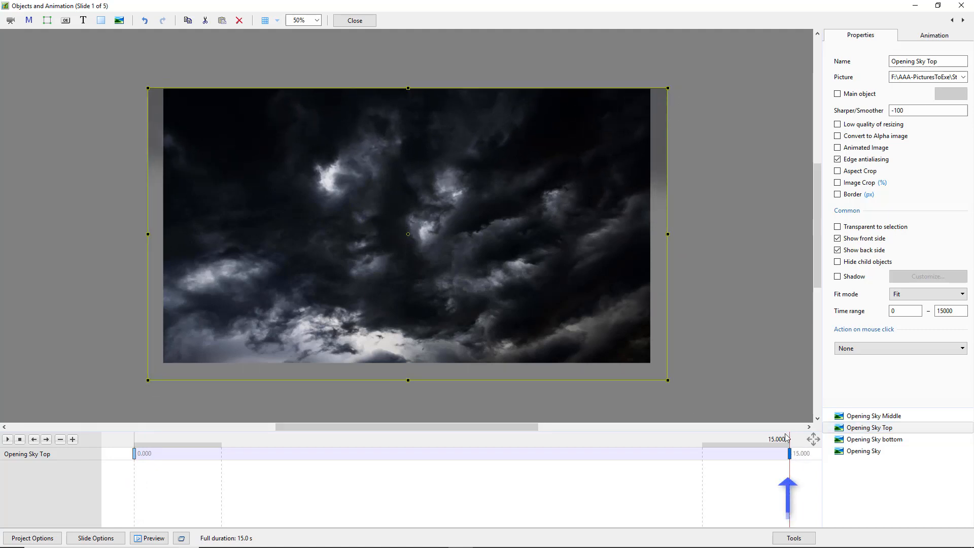
drag(666, 380, 713, 405)
drag(695, 241, 695, 257)
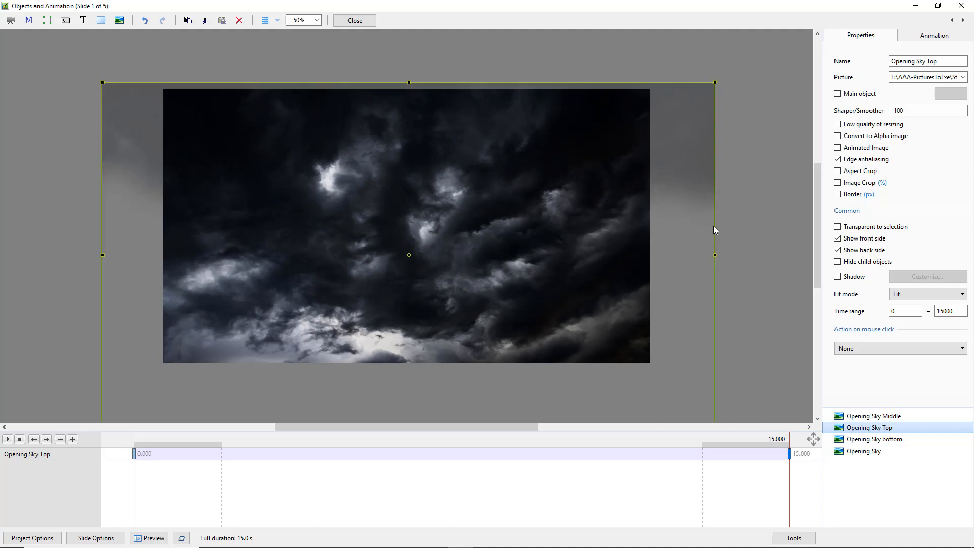
drag(719, 77, 734, 105)
drag(669, 118, 694, 110)
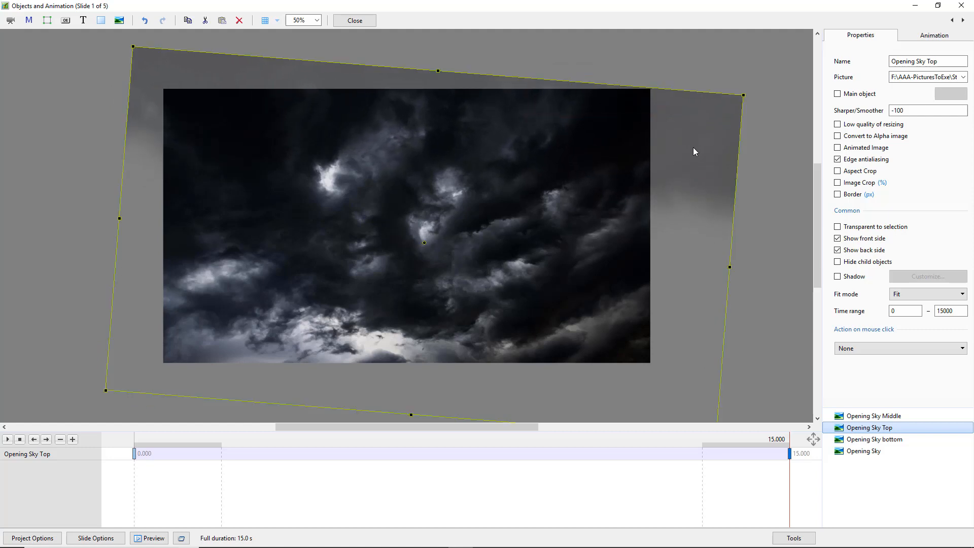
click(135, 458)
click(8, 440)
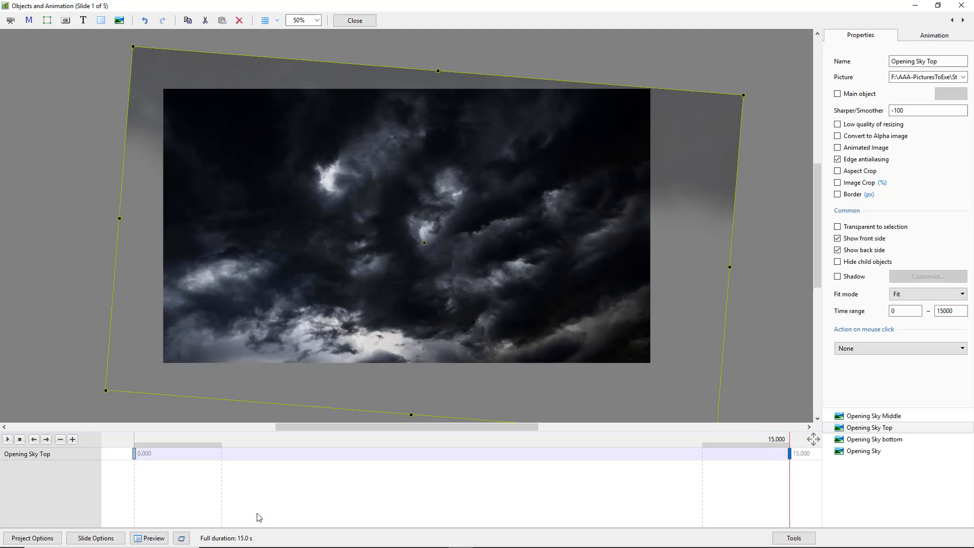
Step: Close Objects and Animation and set the duration of the Opening Sky slide to 8 seconds
click(355, 21)
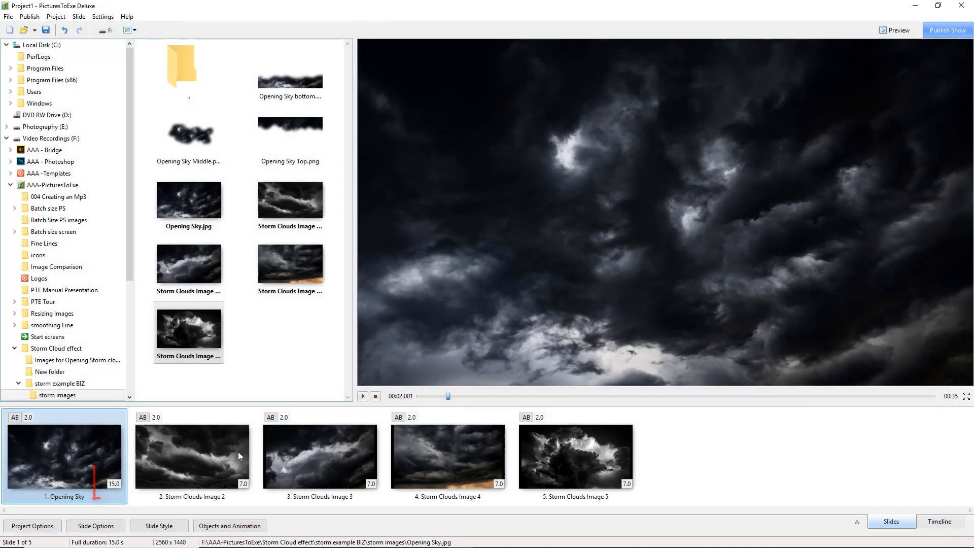
click(114, 483)
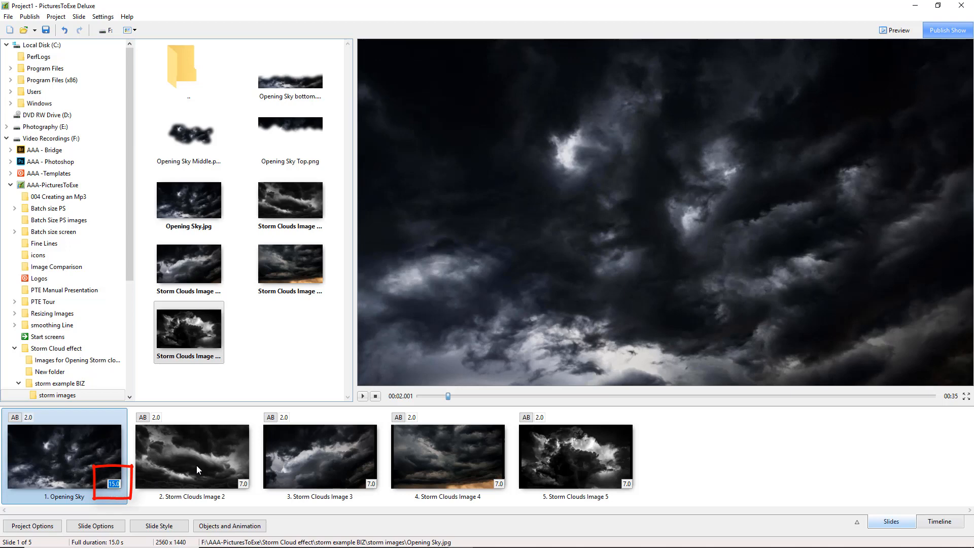
text(8)
key(Return)
Step: Reopen Objects and Animation for the Opening Sky slide and play back the shortened Opening Sky Top animation
click(243, 529)
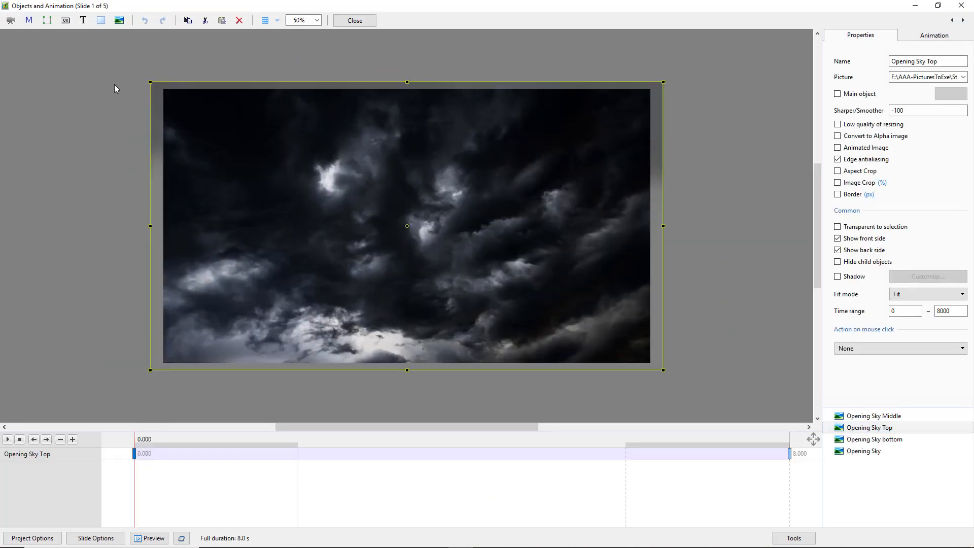
click(8, 440)
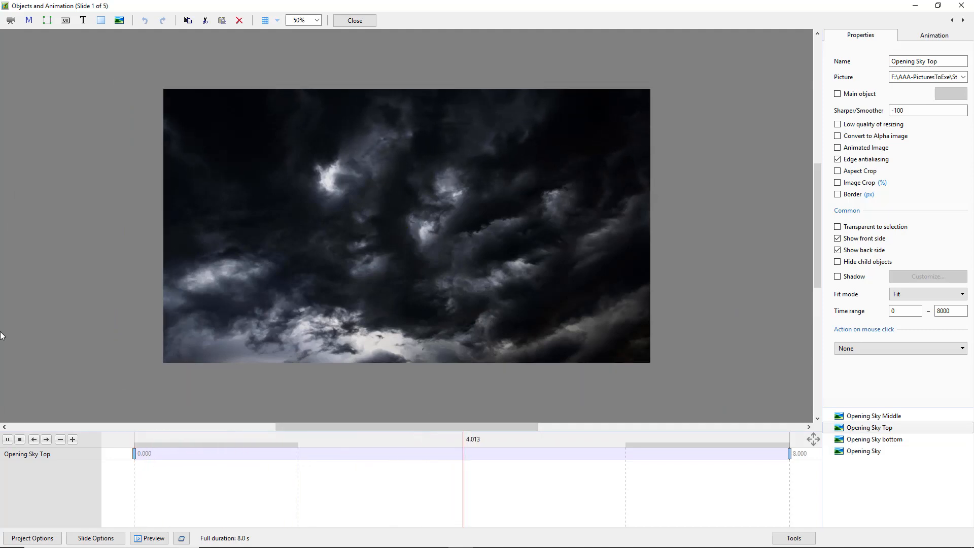
key(space)
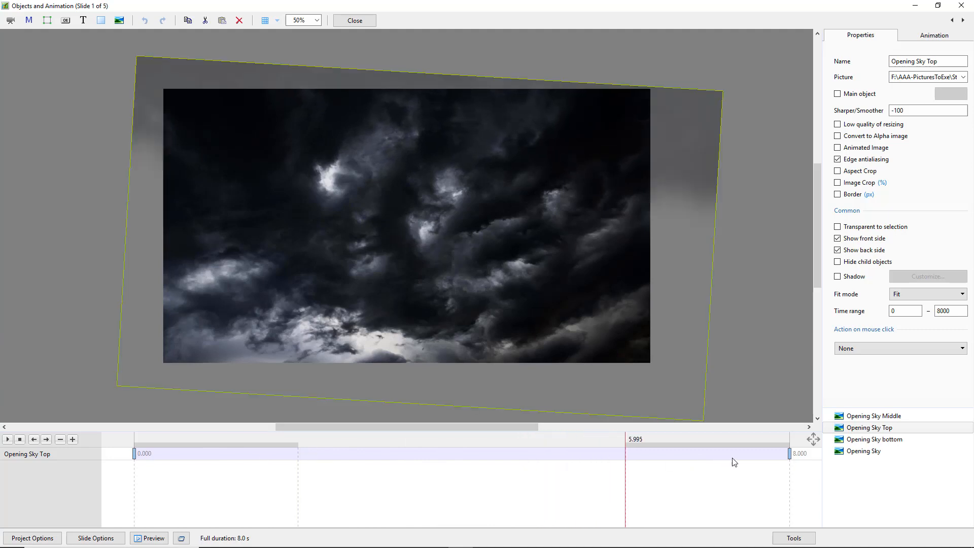
Step: At the 8-second keyframe, enlarge Opening Sky Top well beyond the slide's sides, keeping its tilt, and play the animation from the start
click(789, 455)
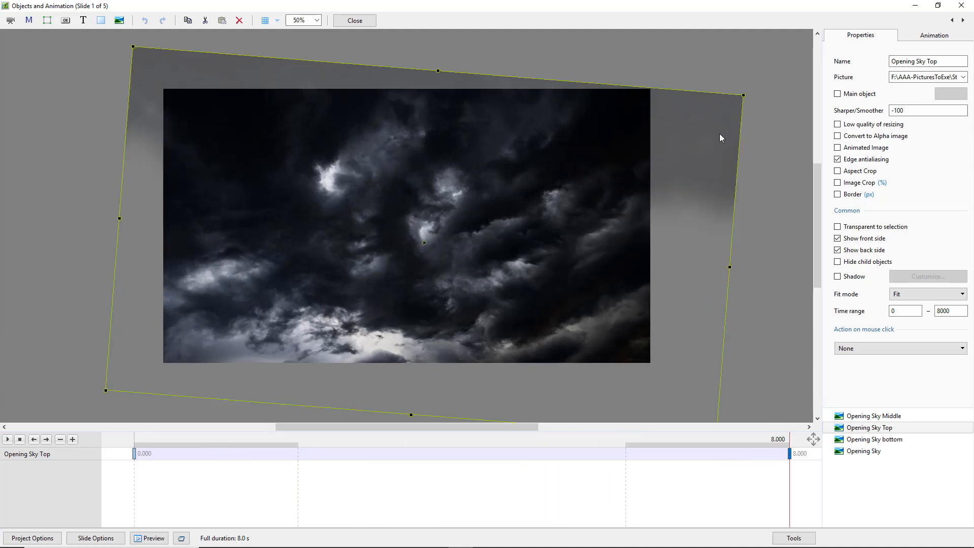
drag(744, 97, 742, 127)
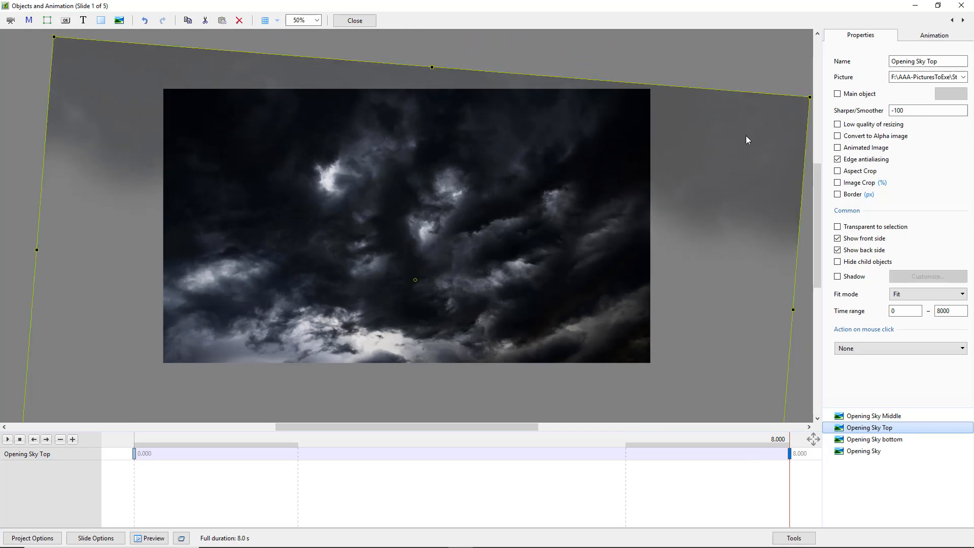
click(135, 455)
key(space)
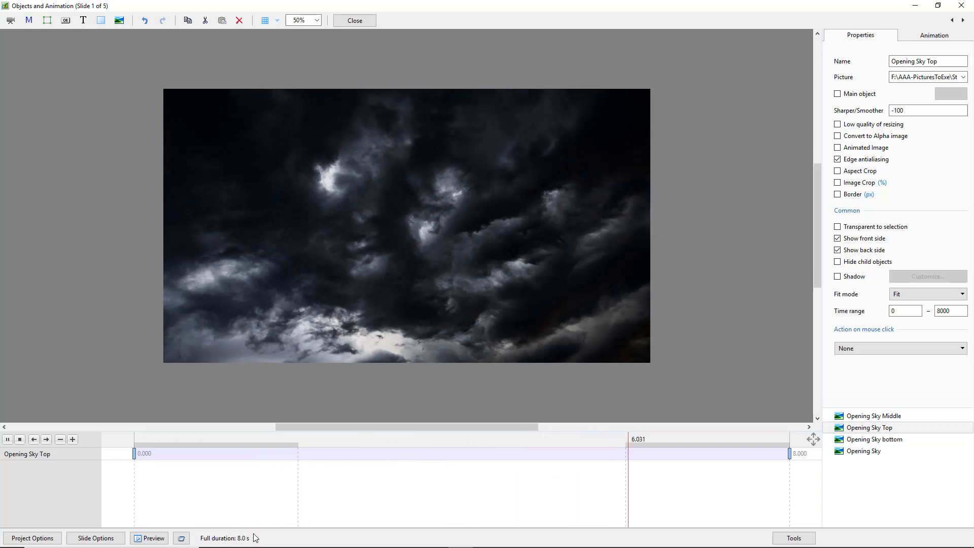
key(space)
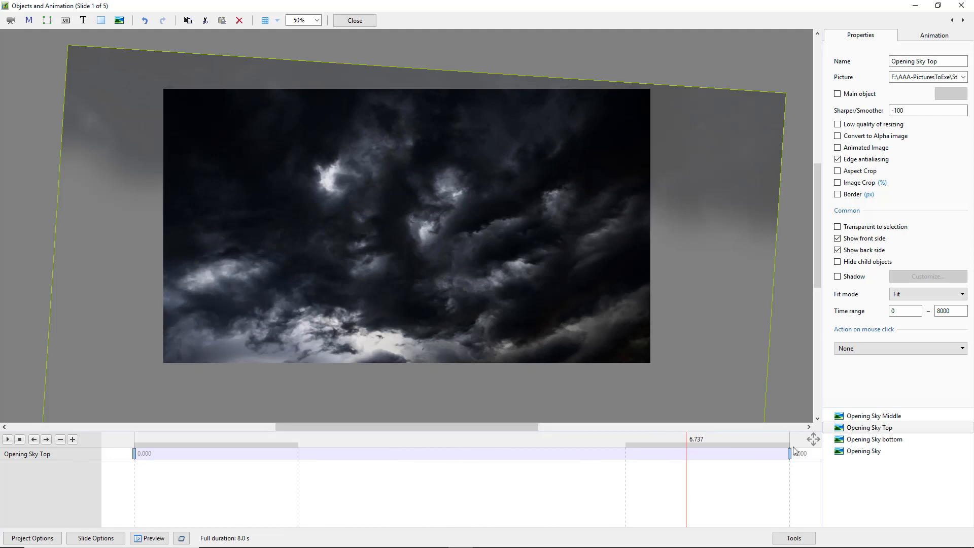
Step: At the starting keyframe of Opening Sky bottom, set the zoom to 105 percent
click(867, 440)
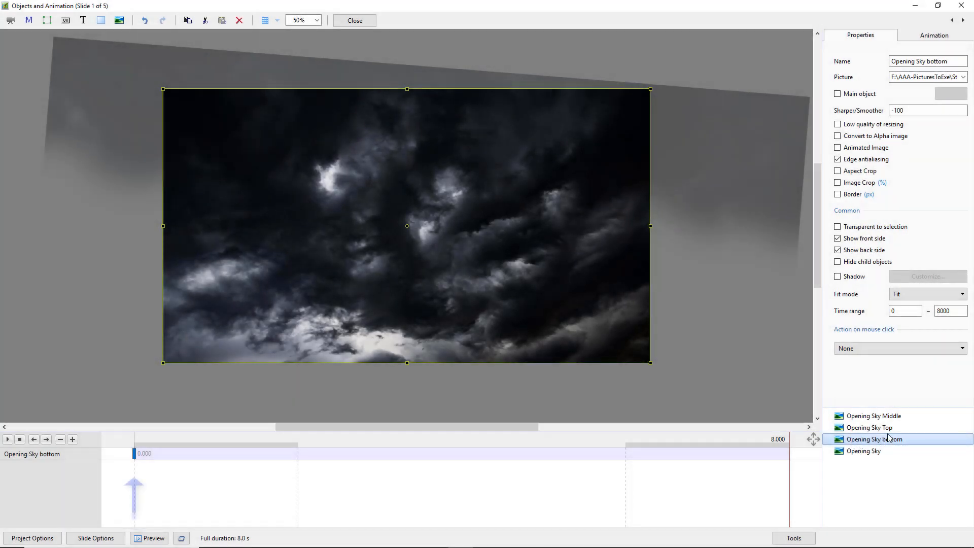
click(134, 455)
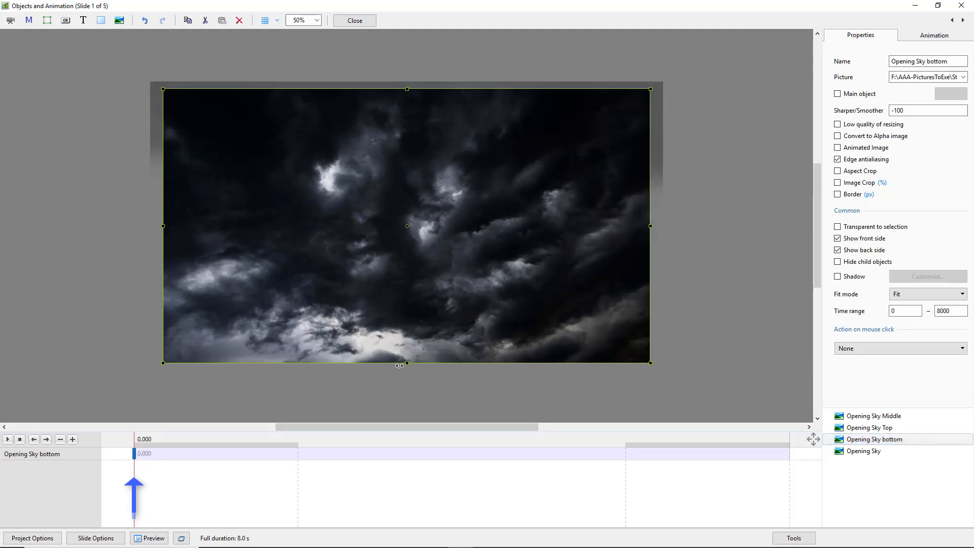
click(928, 40)
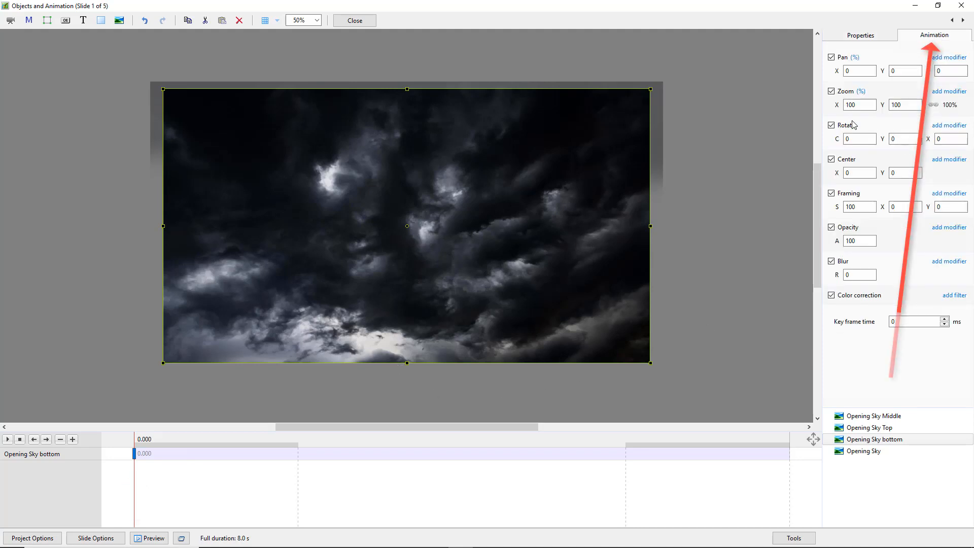
drag(837, 105, 840, 106)
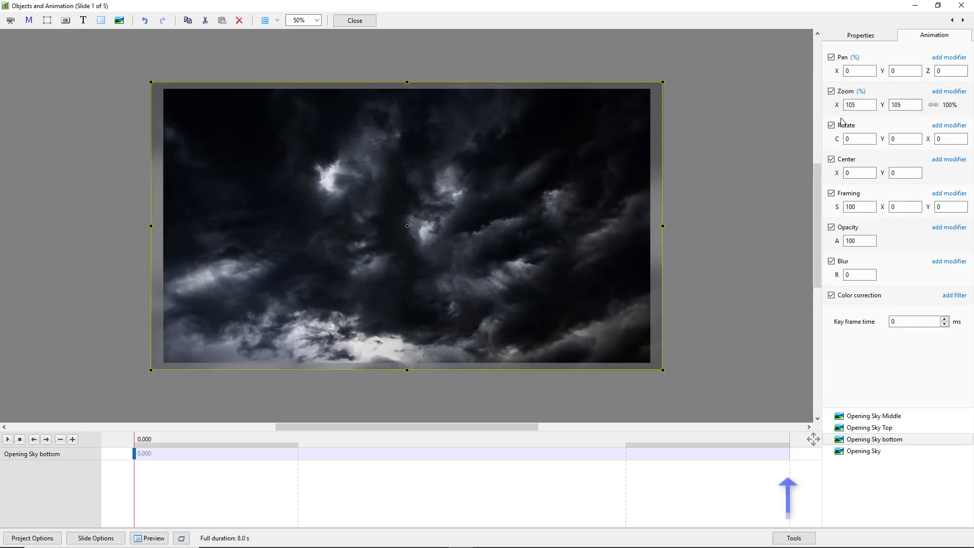
Step: Add an 8-second keyframe to Opening Sky bottom and set its zoom to 136 percent
click(790, 457)
key(Insert)
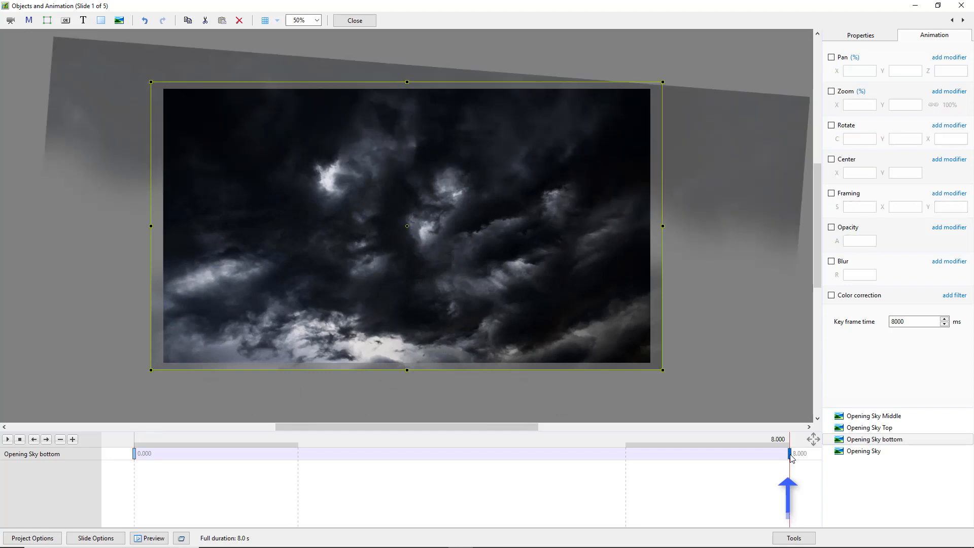
click(832, 91)
double_click(845, 105)
text(113)
drag(843, 105, 855, 105)
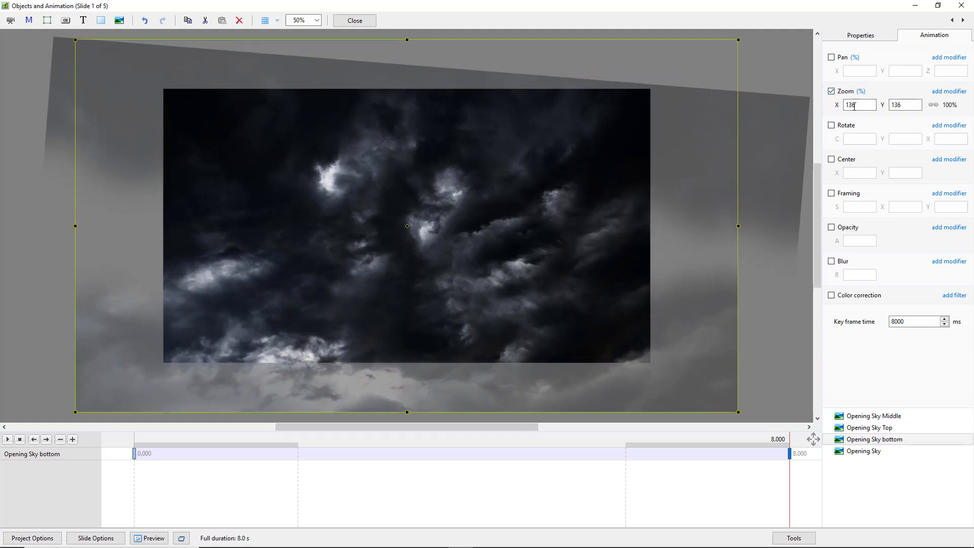
Step: At the 8-second keyframe, set Opening Sky bottom's Y pan to -20 and C rotation to 5, and play the animation from the start
click(832, 57)
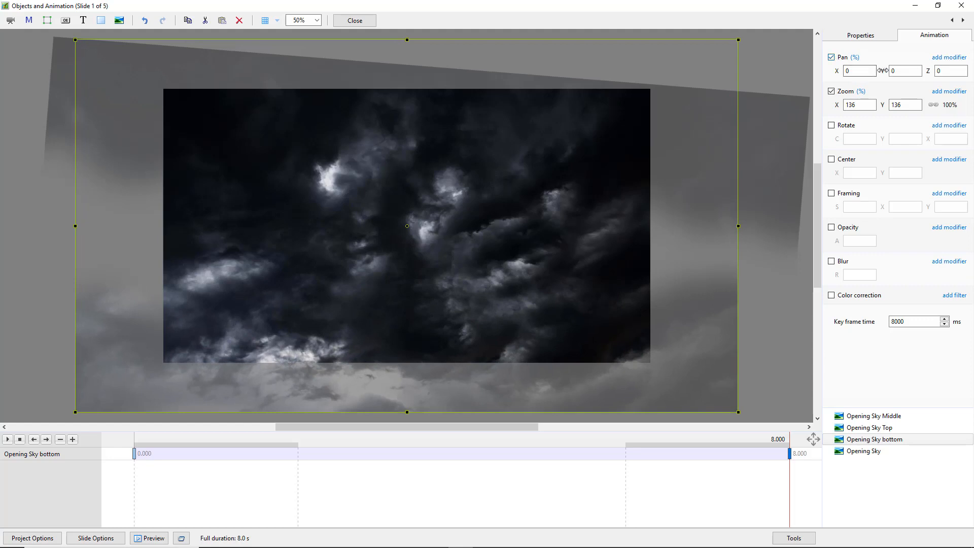
drag(873, 77, 873, 72)
click(831, 126)
drag(837, 138, 840, 139)
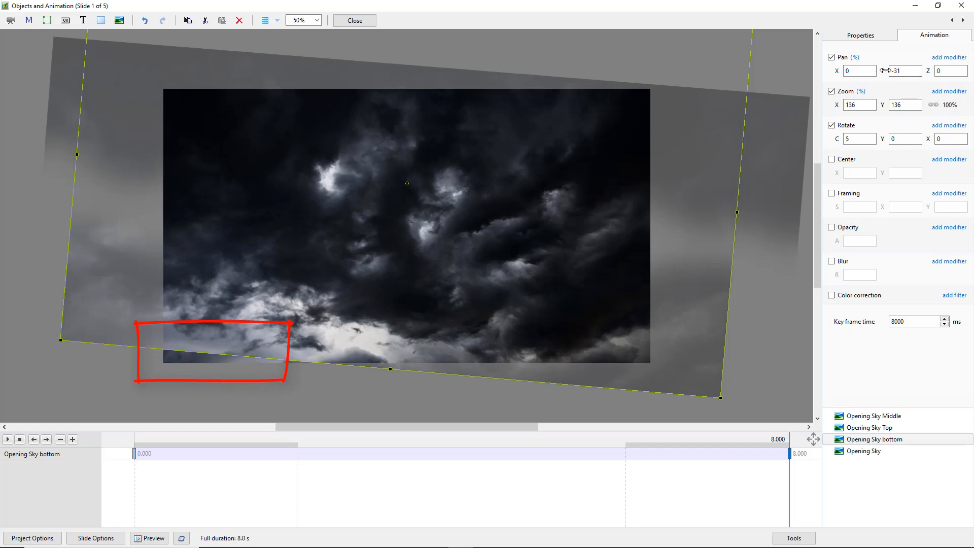
drag(883, 72, 891, 70)
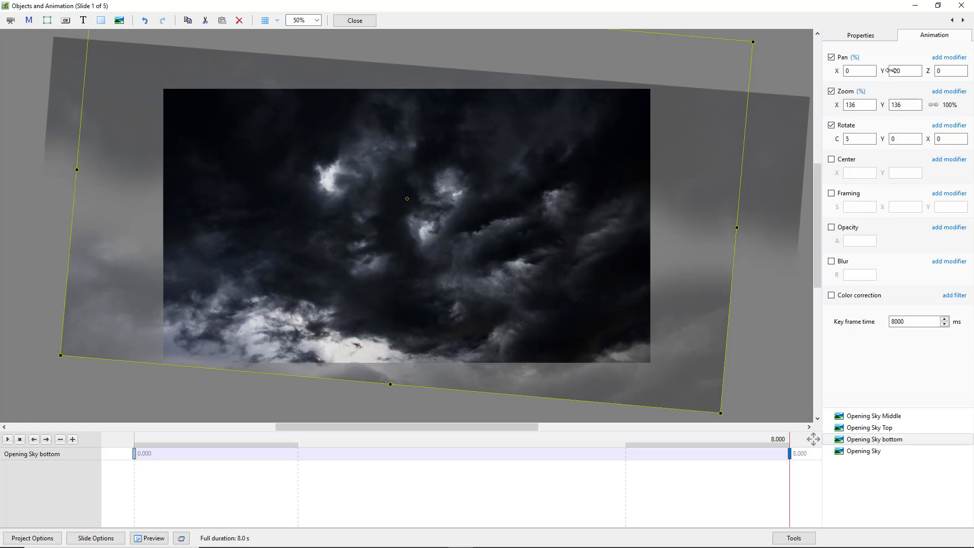
click(135, 454)
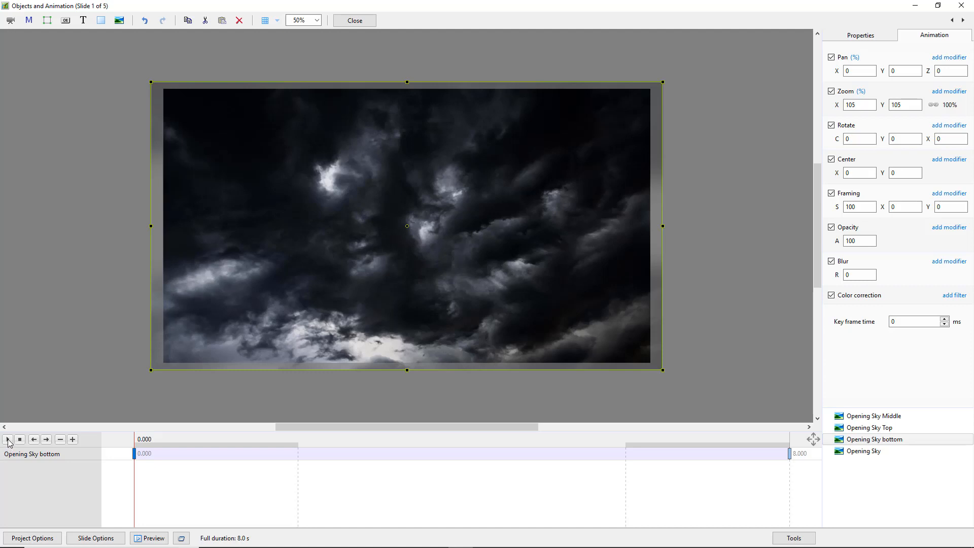
click(8, 439)
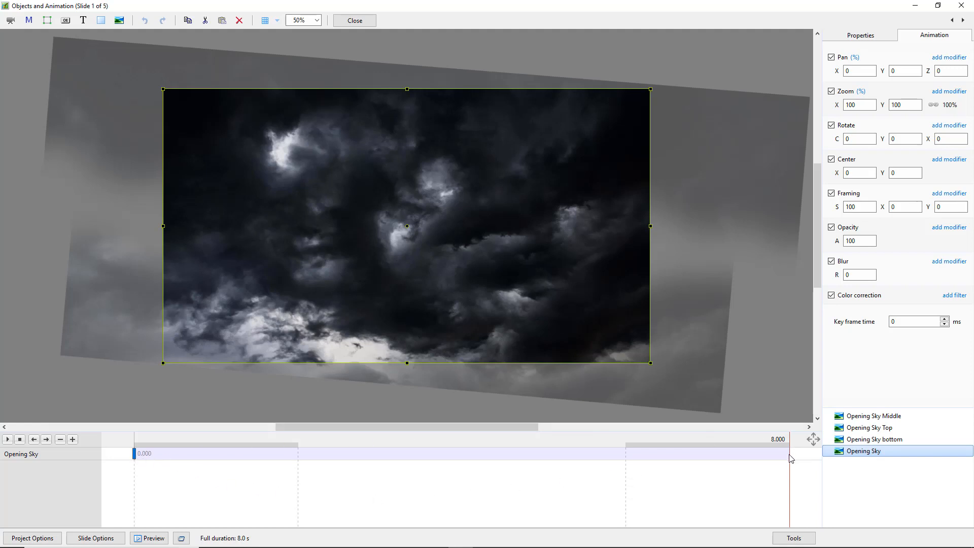
Step: Compare the start and end keyframe positions of the Opening Sky Top and Opening Sky bottom layers
click(864, 429)
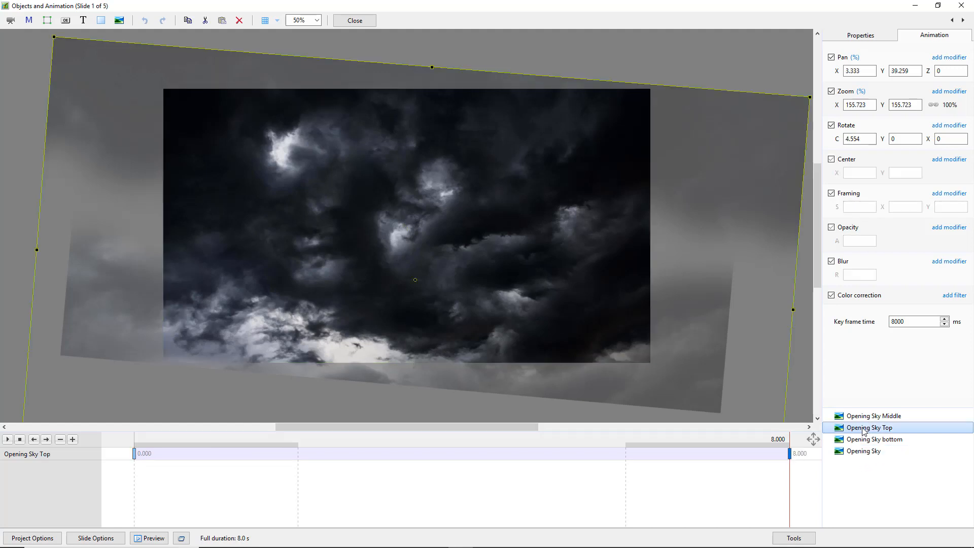
click(135, 453)
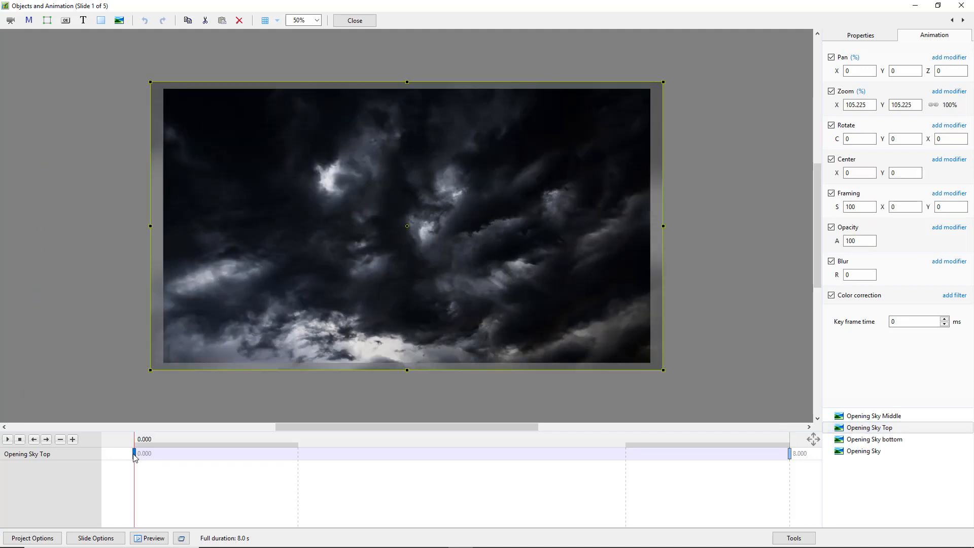
click(789, 453)
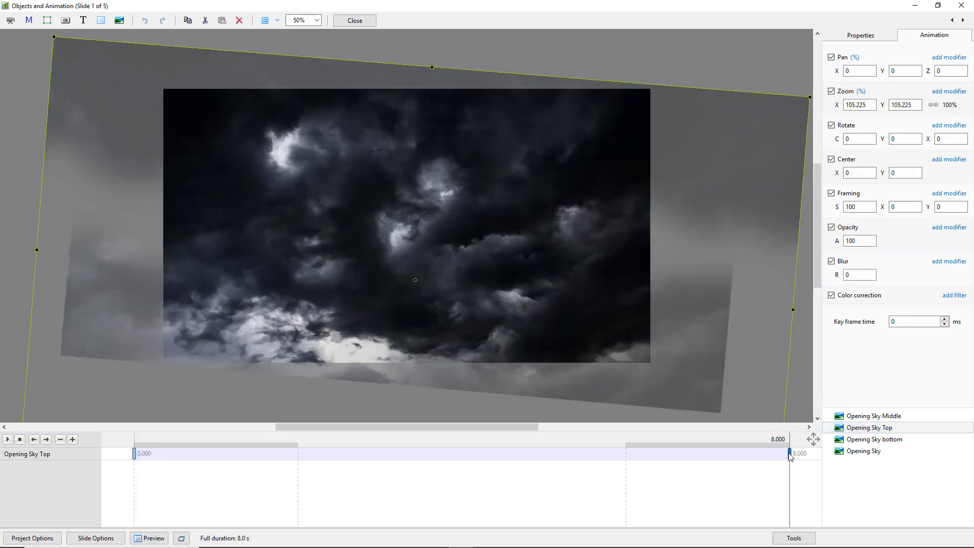
click(863, 441)
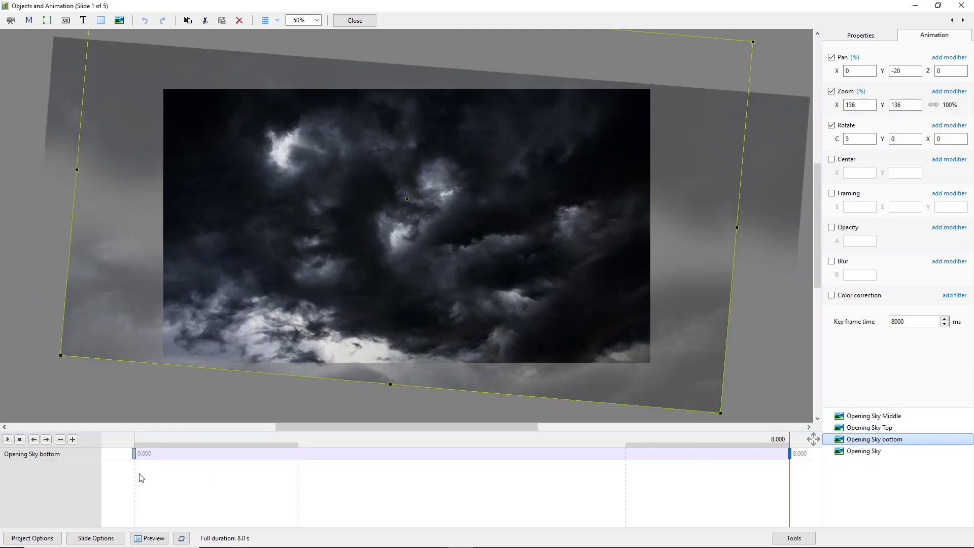
click(135, 454)
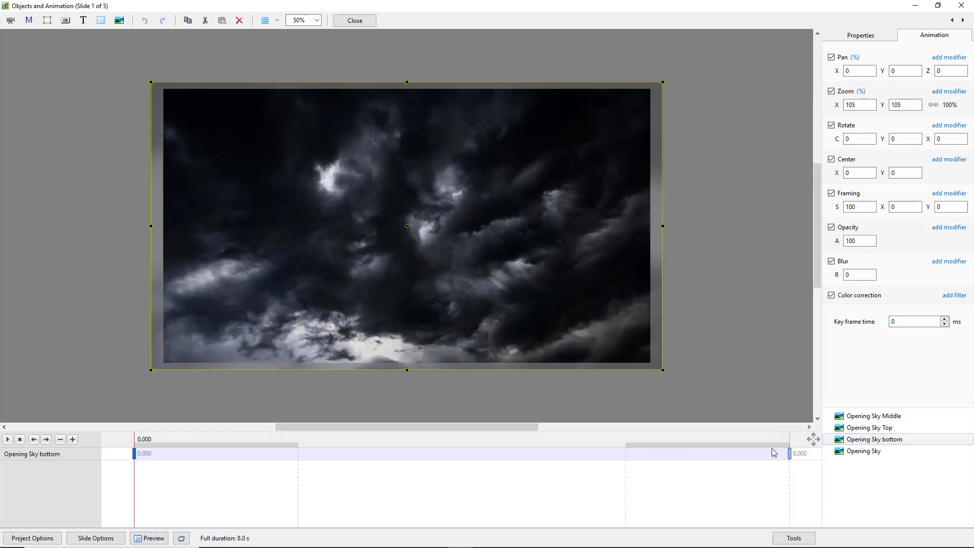
click(788, 452)
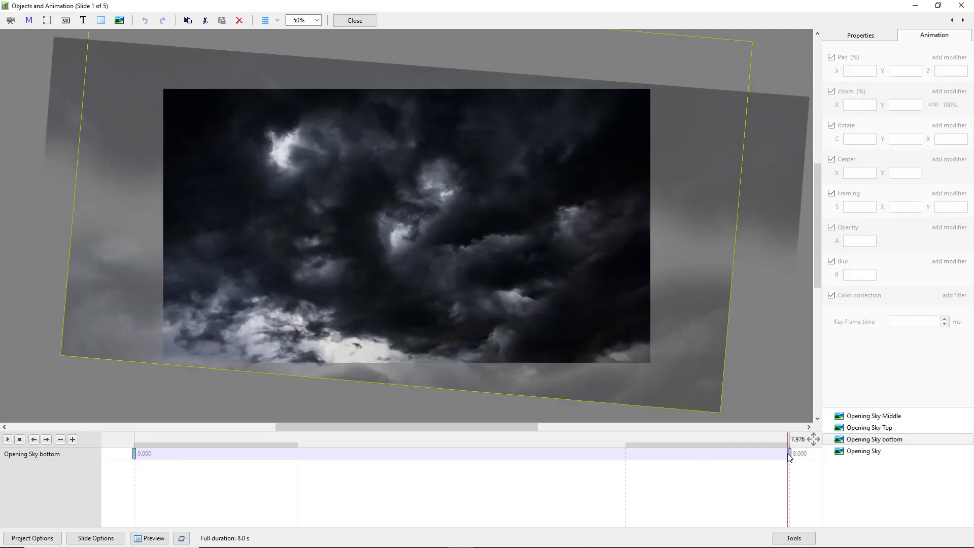
Step: Select Opening Sky Middle and scrub through its timeline from the start to about 7.3 seconds to examine the combined cloud movement
click(862, 417)
drag(136, 472, 331, 489)
drag(481, 486, 735, 493)
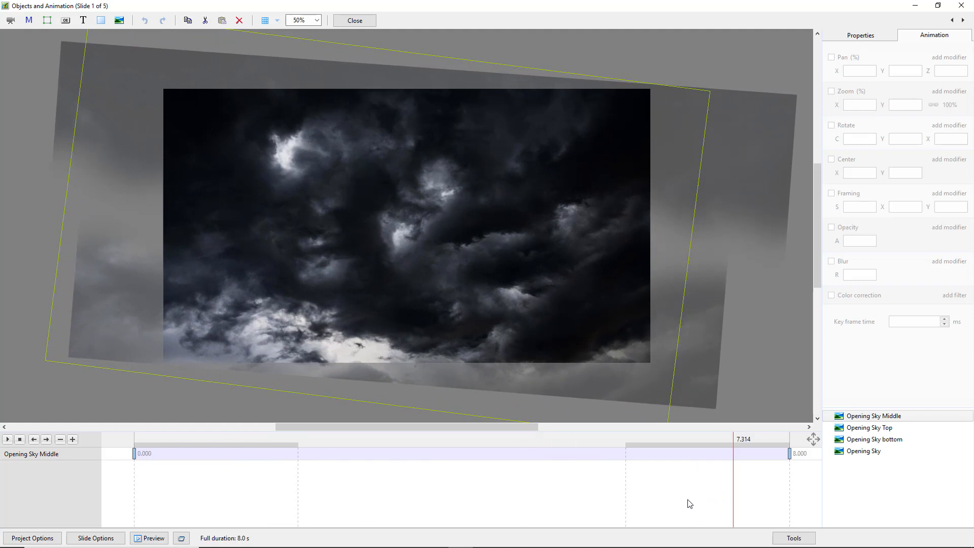